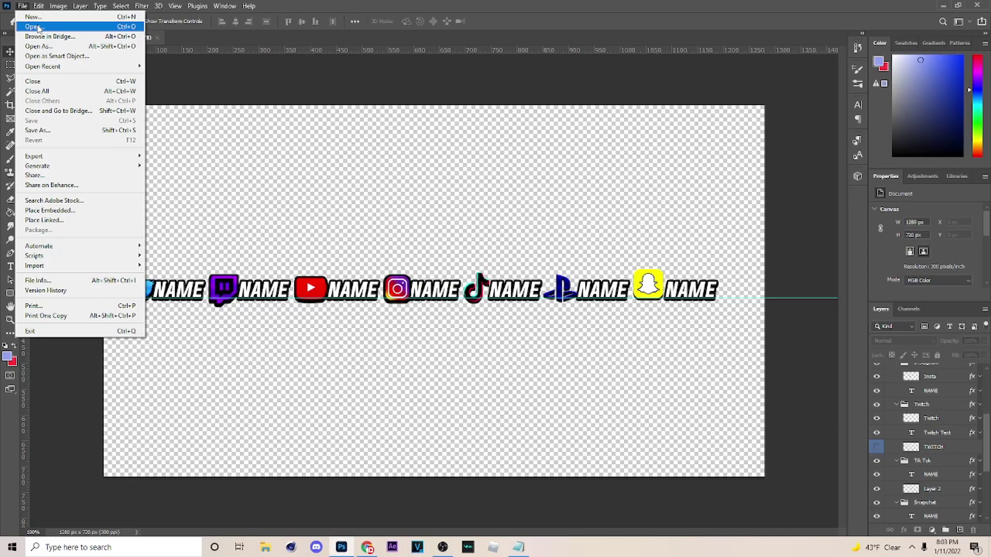
Browse for files to open in GFXPACKS > Recycled GFX Pack > 2K Logos
{"action": "left_click", "coordinate": [34, 26]}
{"action": "left_click", "coordinate": [489, 94]}
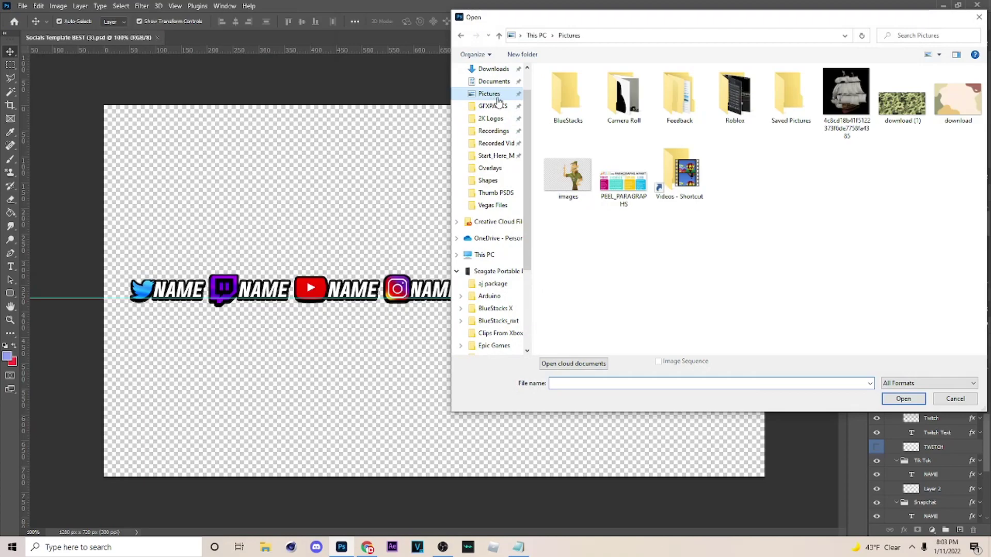
{"action": "left_click", "coordinate": [493, 106]}
{"action": "double_click", "coordinate": [945, 106]}
{"action": "double_click", "coordinate": [568, 98]}
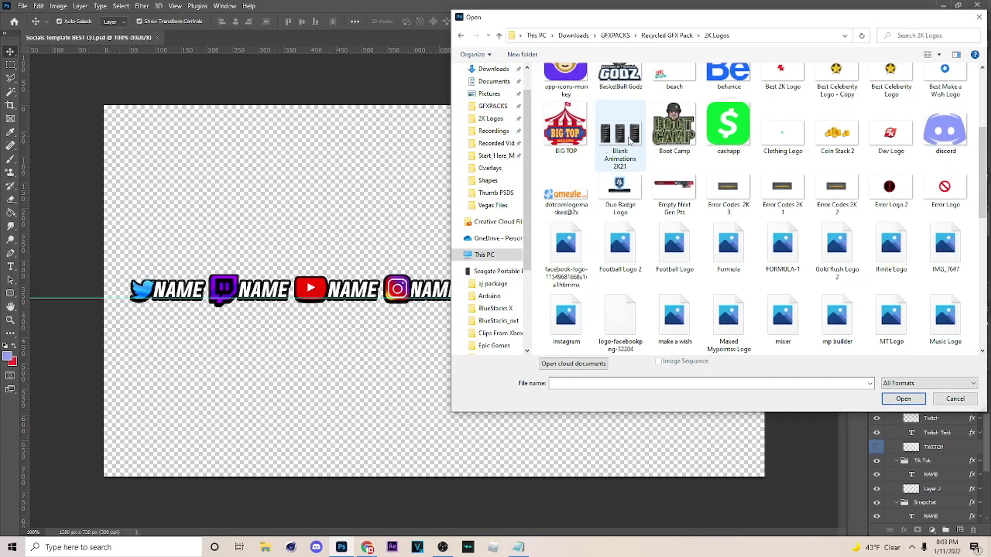
Select the mixer, discord, facebook-logo and paypal image files together in the 2K Logos folder
{"action": "scroll", "coordinate": [628, 142], "scroll_direction": "down", "scroll_amount": 5}
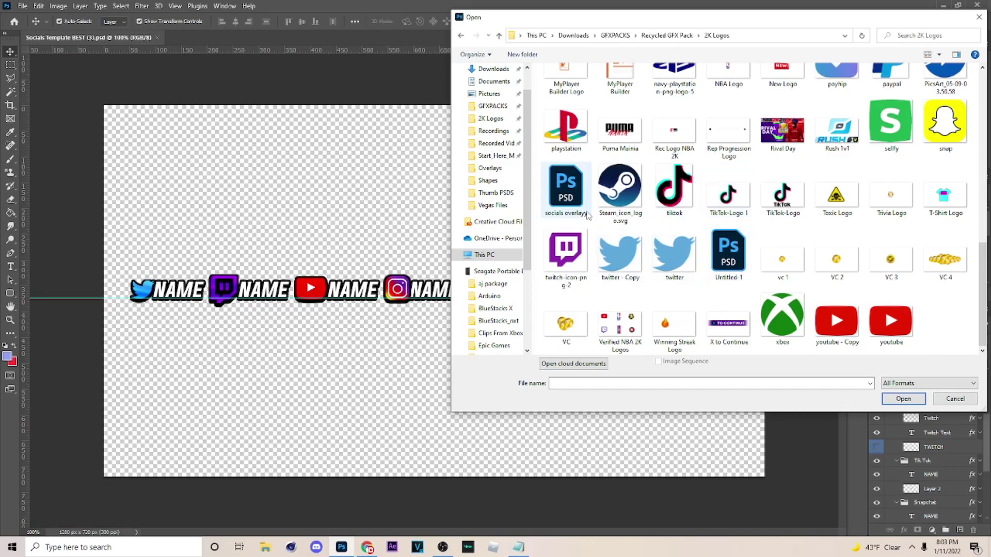
{"action": "scroll", "coordinate": [588, 216], "scroll_direction": "up", "scroll_amount": 3}
{"action": "scroll", "coordinate": [722, 289], "scroll_direction": "up", "scroll_amount": 2}
{"action": "left_click", "coordinate": [781, 337]}
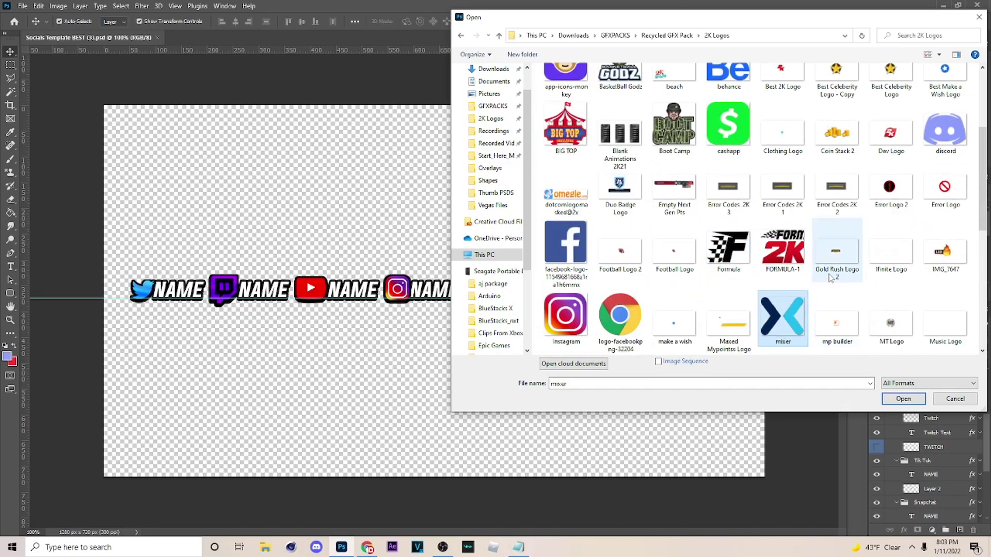
{"action": "left_click", "coordinate": [951, 131], "text": "ctrl"}
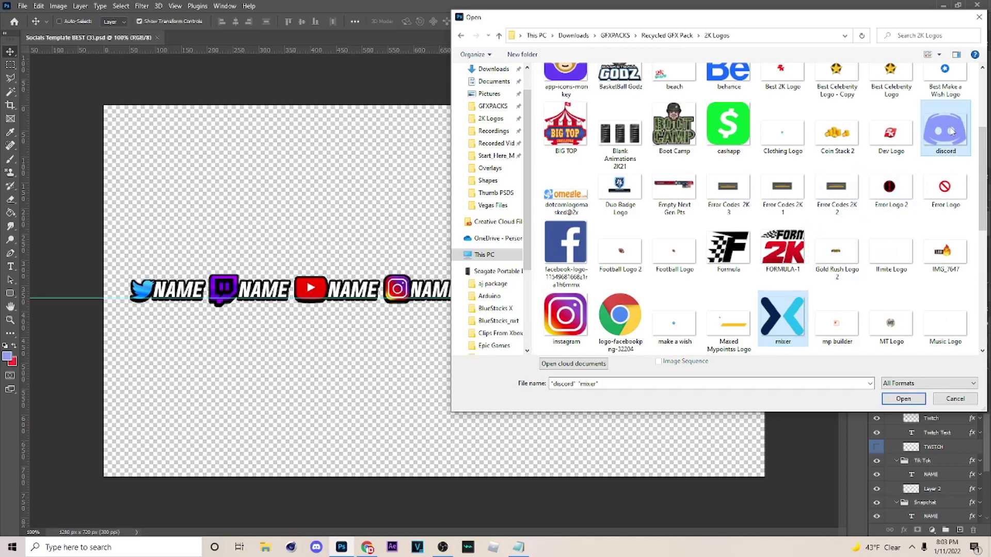
{"action": "left_click", "coordinate": [581, 253], "text": "ctrl"}
{"action": "scroll", "coordinate": [630, 251], "scroll_direction": "up", "scroll_amount": 3}
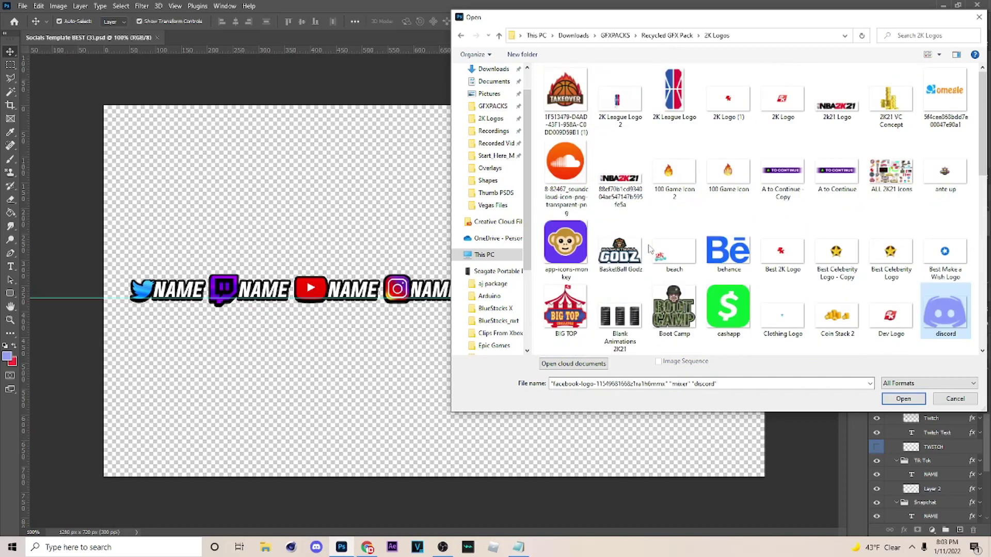
{"action": "scroll", "coordinate": [648, 254], "scroll_direction": "down", "scroll_amount": 5}
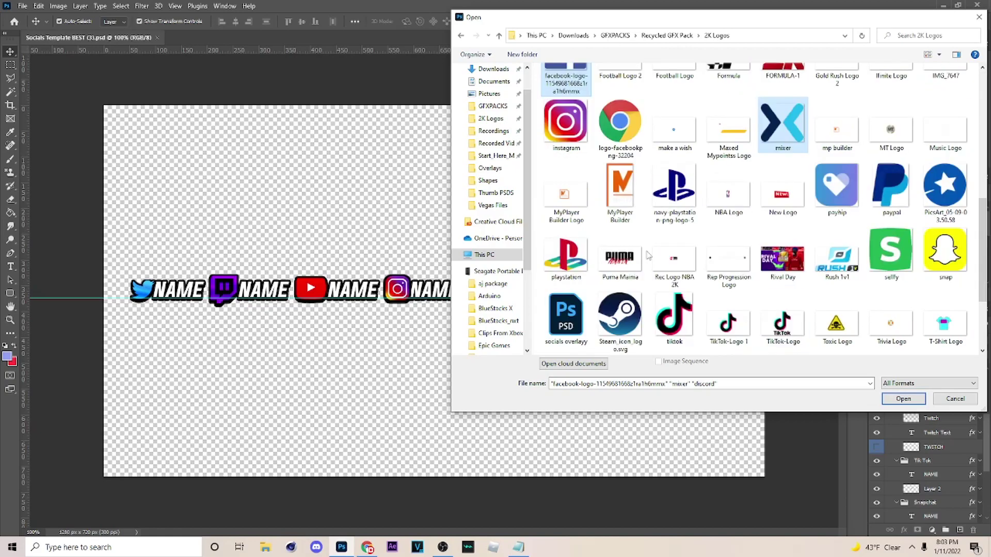
{"action": "left_click", "coordinate": [889, 209], "text": "ctrl"}
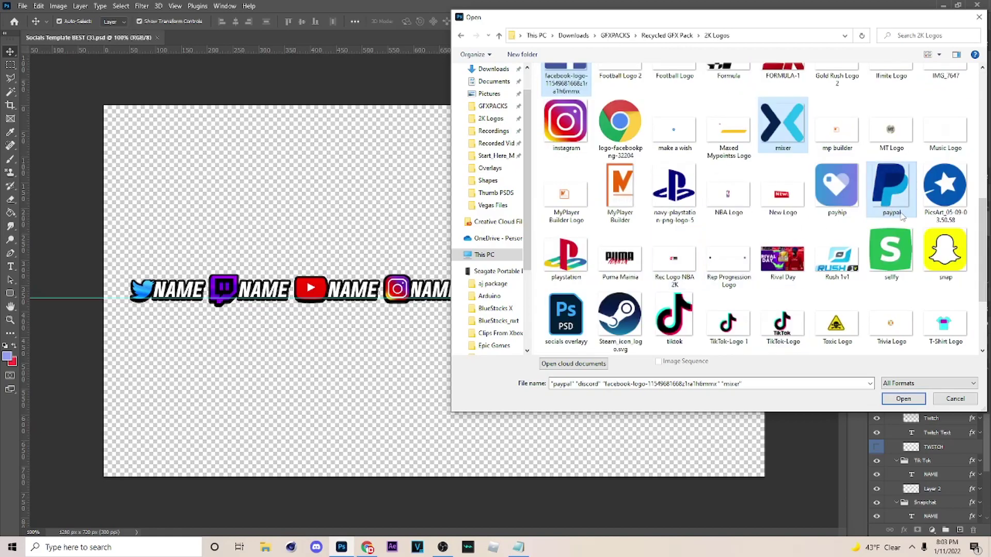
{"action": "scroll", "coordinate": [898, 214], "scroll_direction": "down", "scroll_amount": 2}
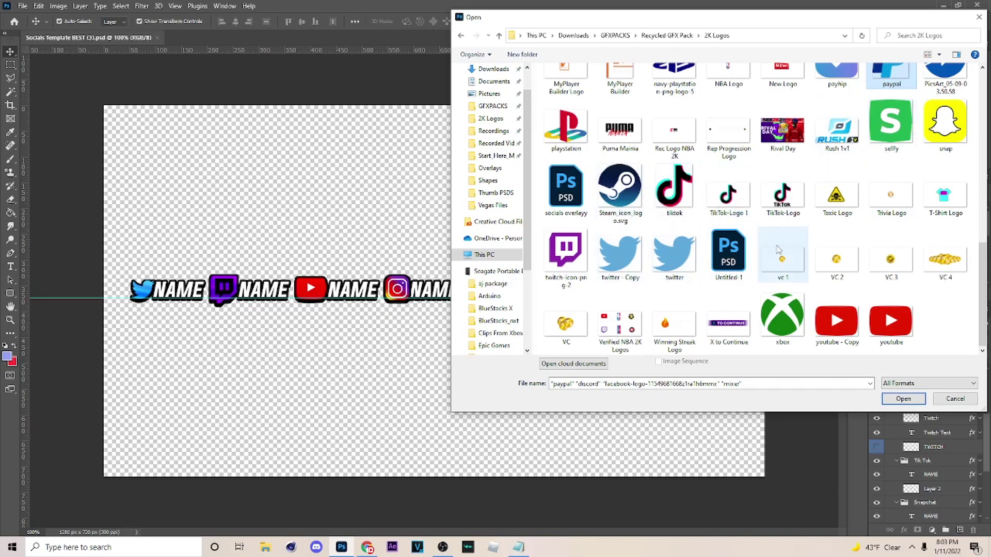
Add the behance and SoundCloud icon files to the selection and open all six logos
{"action": "scroll", "coordinate": [779, 250], "scroll_direction": "up", "scroll_amount": 4}
{"action": "scroll", "coordinate": [852, 224], "scroll_direction": "down", "scroll_amount": 4}
{"action": "scroll", "coordinate": [857, 230], "scroll_direction": "up", "scroll_amount": 5}
{"action": "left_click", "coordinate": [737, 247], "text": "ctrl"}
{"action": "left_click", "coordinate": [565, 164], "text": "ctrl"}
{"action": "left_click", "coordinate": [907, 402]}
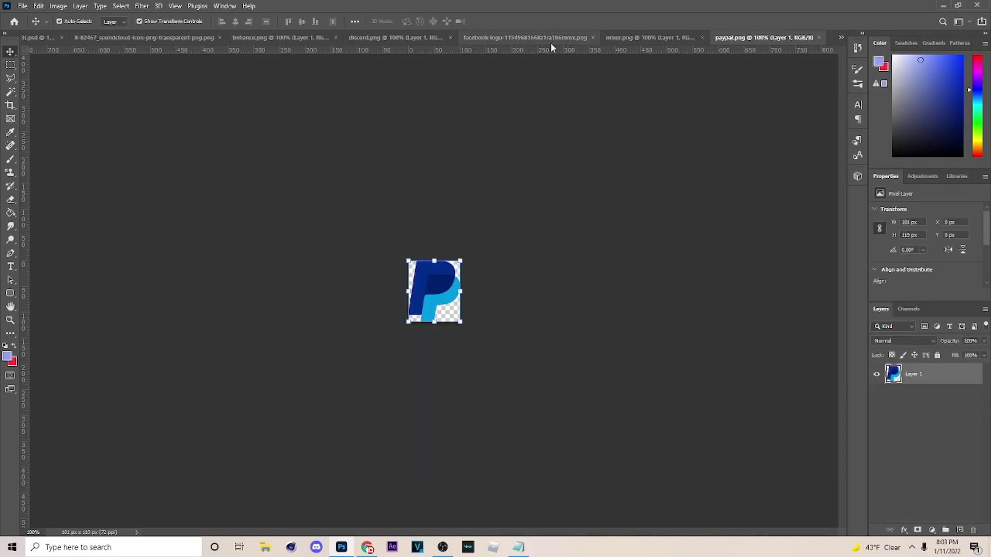
Copy the PayPal logo into the Socials Template document as a new layer
{"action": "left_click", "coordinate": [59, 21]}
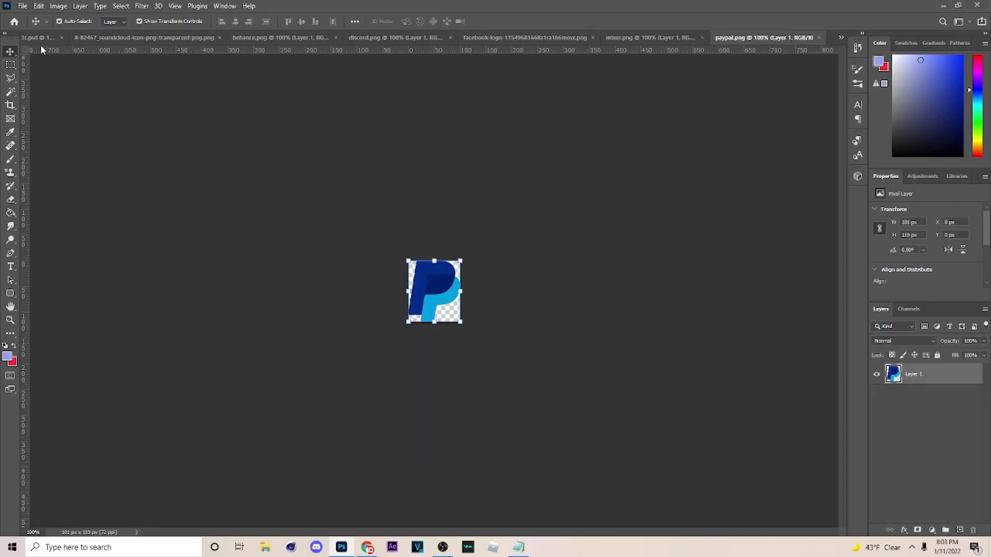
{"action": "left_click", "coordinate": [36, 41]}
{"action": "key", "text": "ctrl+v"}
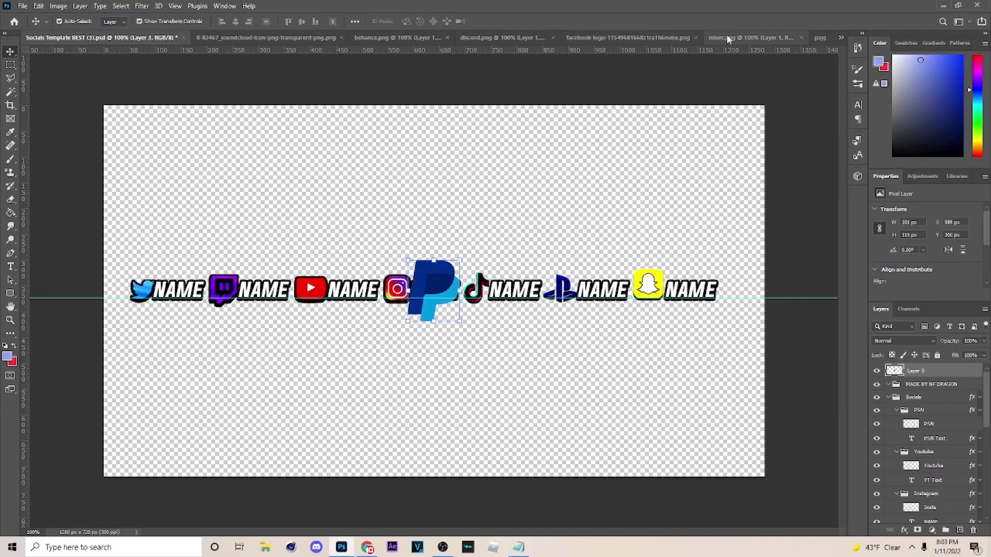
Copy the Mixer, Discord, Behance and SoundCloud logos into the Socials Template document, each as its own layer
{"action": "left_click", "coordinate": [728, 37]}
{"action": "key", "text": "ctrl+a"}
{"action": "key", "text": "ctrl+c"}
{"action": "left_click", "coordinate": [72, 41]}
{"action": "key", "text": "ctrl+v"}
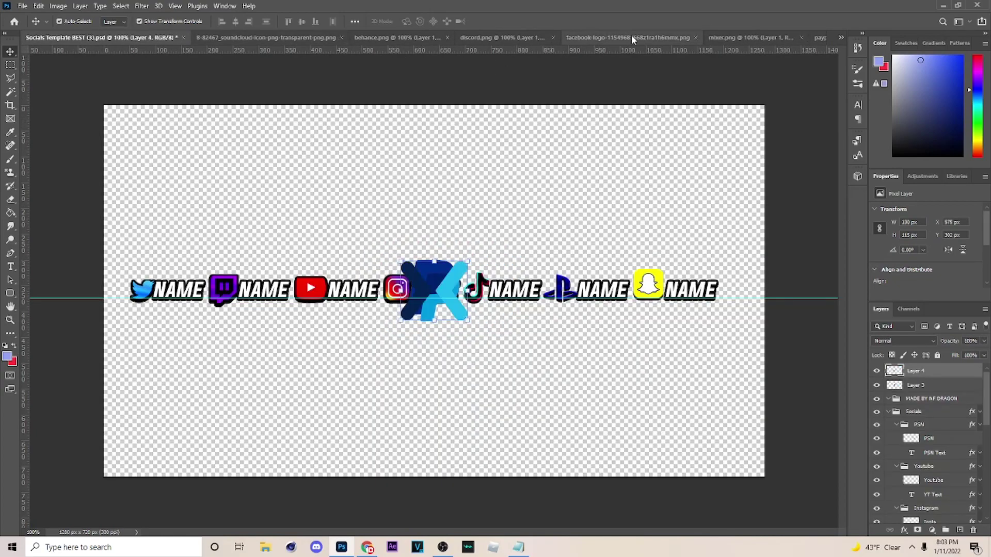
{"action": "left_click", "coordinate": [643, 35]}
{"action": "left_click", "coordinate": [469, 40]}
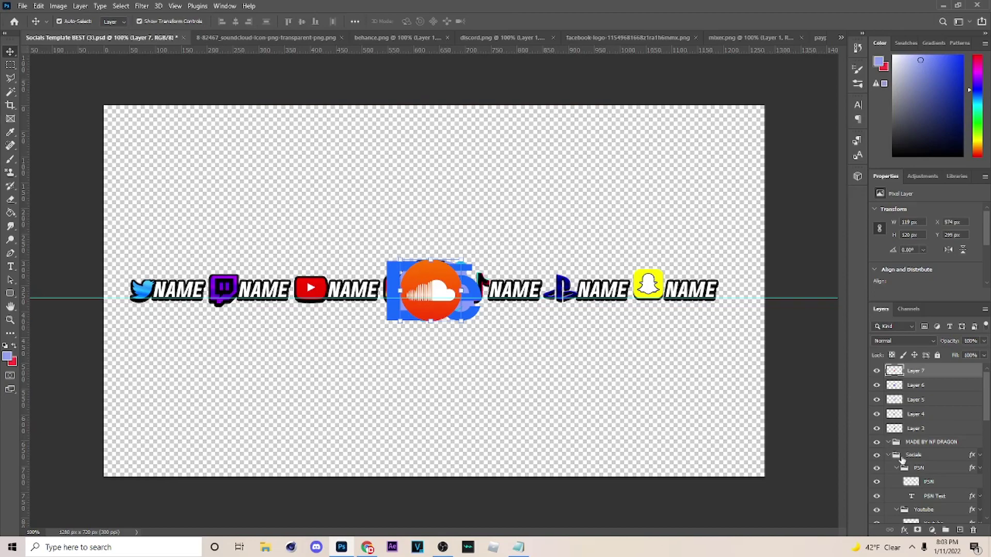
Create a layer group above PSN inside the Socials group and name it Paypal
{"action": "left_click", "coordinate": [902, 458]}
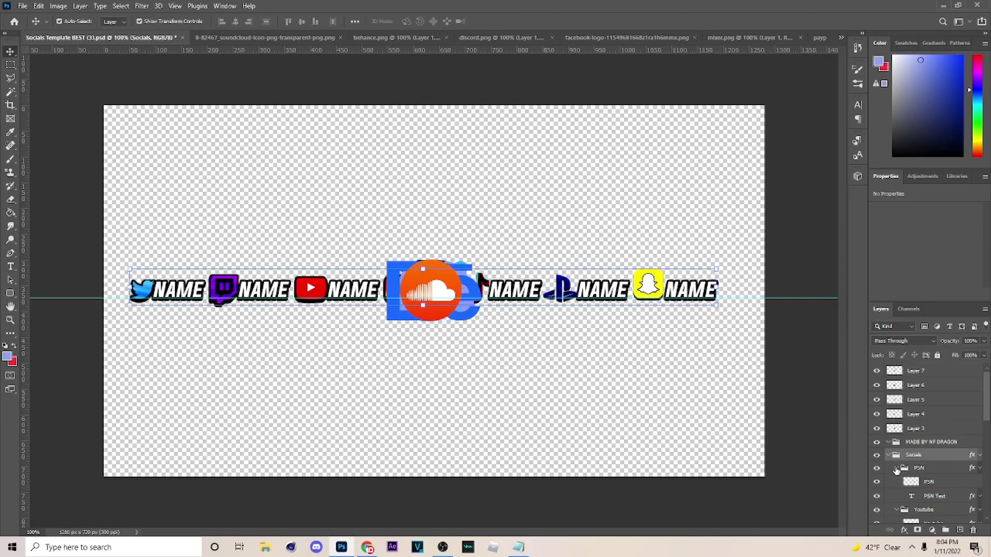
{"action": "left_click", "coordinate": [914, 470]}
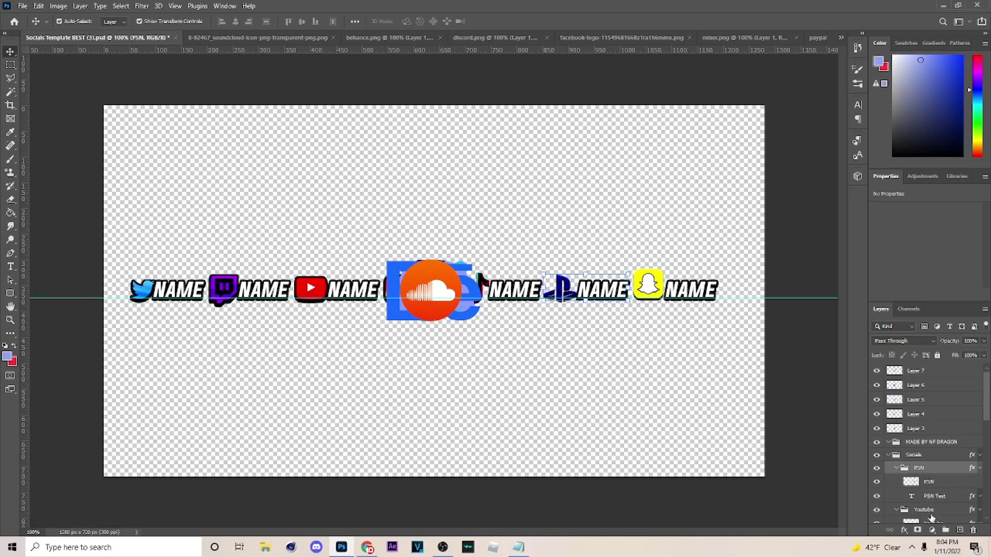
{"action": "left_click", "coordinate": [946, 530]}
{"action": "left_click", "coordinate": [926, 494]}
{"action": "double_click", "coordinate": [924, 468]}
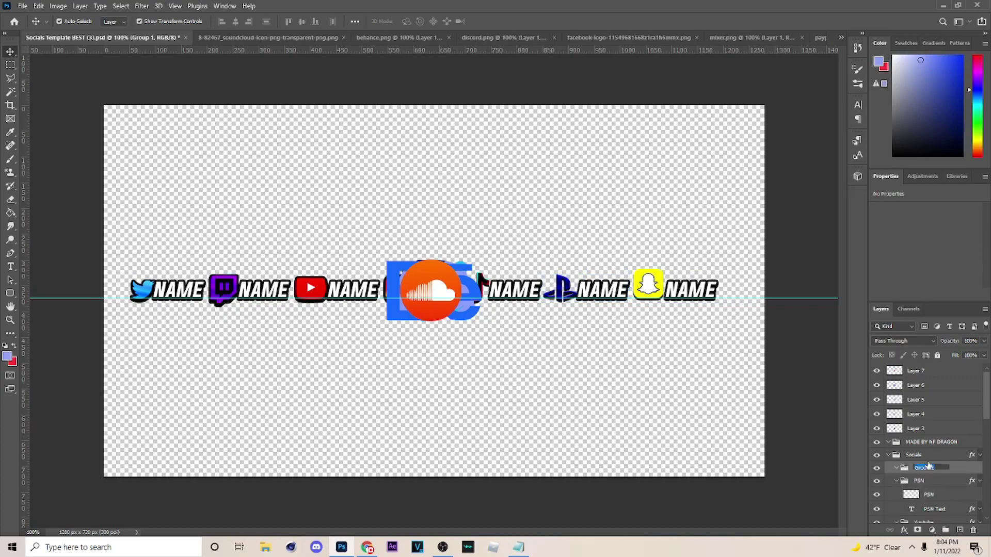
{"action": "type", "text": "Paypal"}
{"action": "key", "text": "Return"}
Add another empty group above Paypal, then nest both in a parent group named New Icons
{"action": "left_click", "coordinate": [944, 529]}
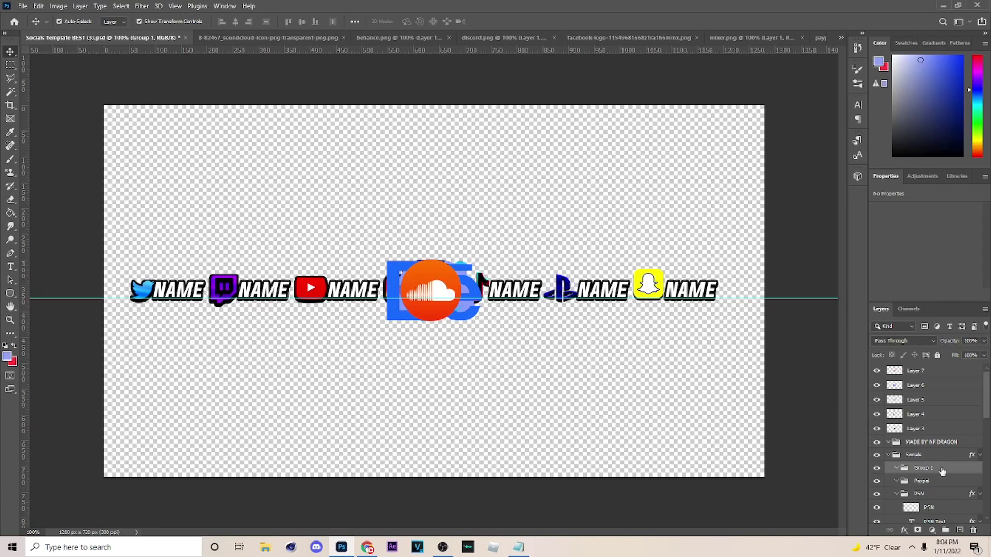
{"action": "left_click", "coordinate": [931, 482], "text": "shift"}
{"action": "left_click", "coordinate": [945, 529]}
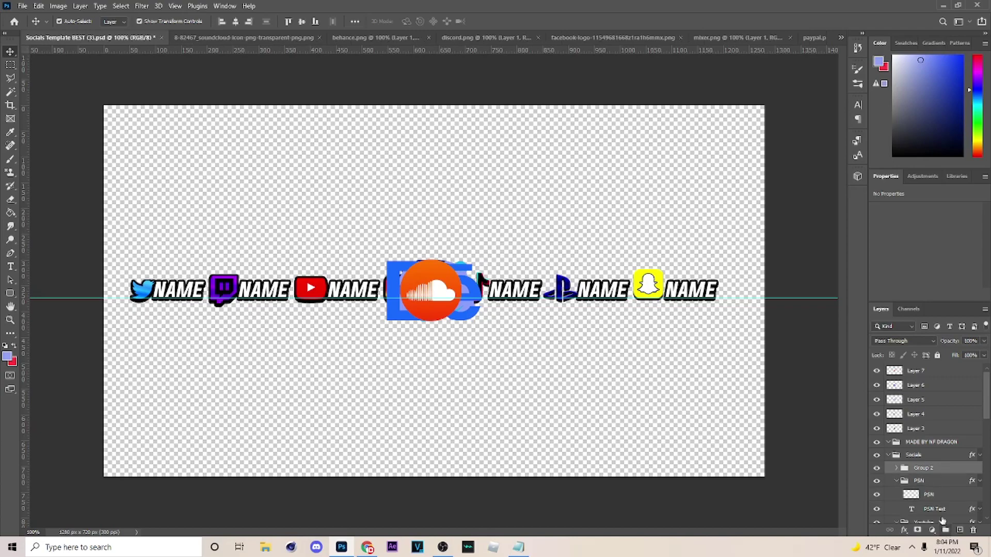
{"action": "double_click", "coordinate": [921, 470]}
{"action": "type", "text": "N"}
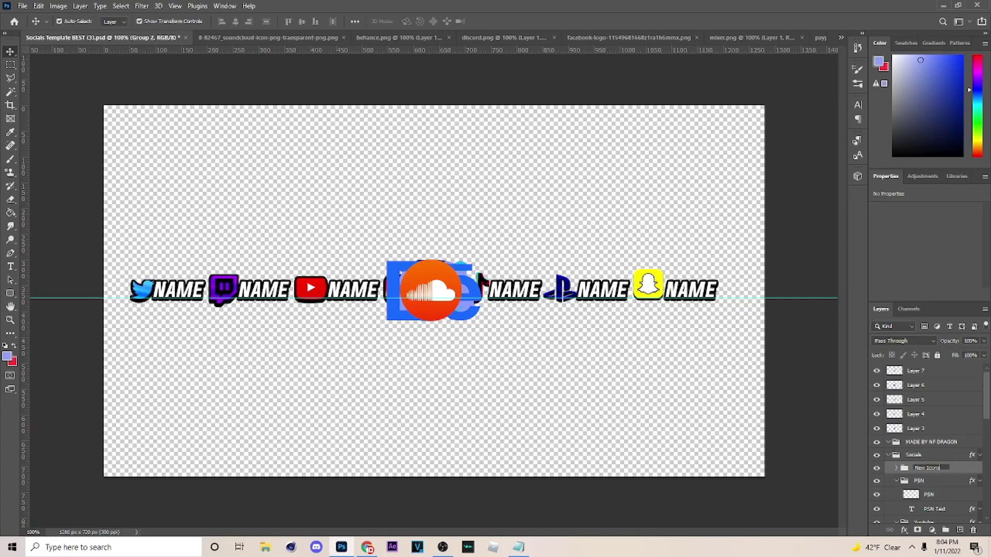
{"action": "type", "text": "ew Icons"}
Combine the original social groups from PSN down to Twitter into one group and hide it
{"action": "left_click", "coordinate": [918, 483]}
{"action": "scroll", "coordinate": [931, 496], "scroll_direction": "down", "scroll_amount": 5}
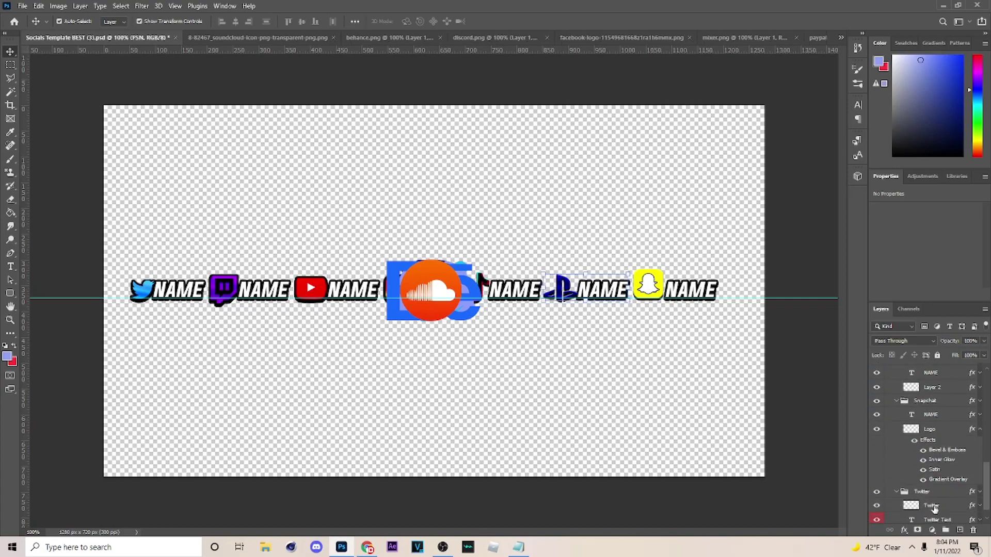
{"action": "left_click", "coordinate": [938, 508], "text": "shift"}
{"action": "left_click", "coordinate": [945, 530]}
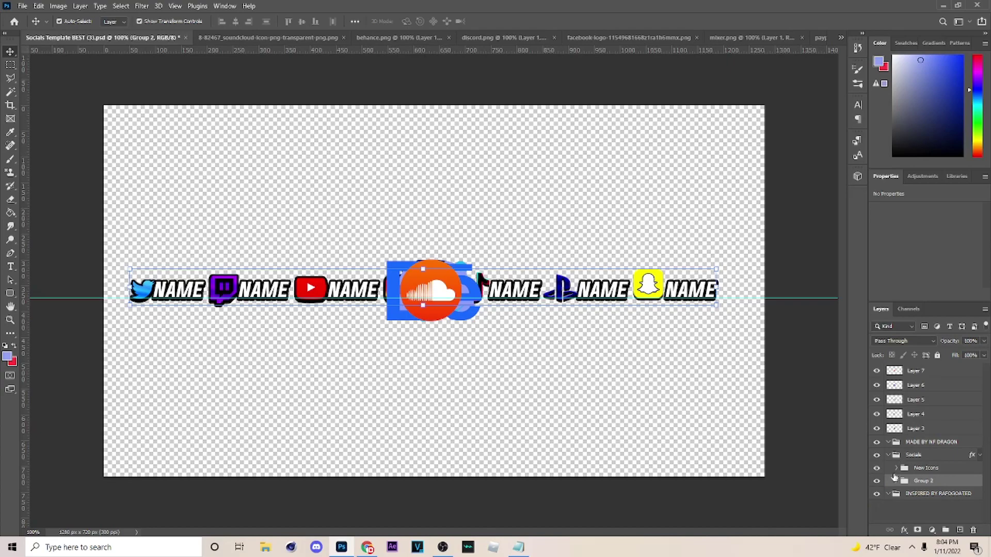
{"action": "left_click", "coordinate": [877, 481]}
Expand the New Icons group and rename its empty Group 1 to Soundcloud
{"action": "left_click", "coordinate": [946, 468]}
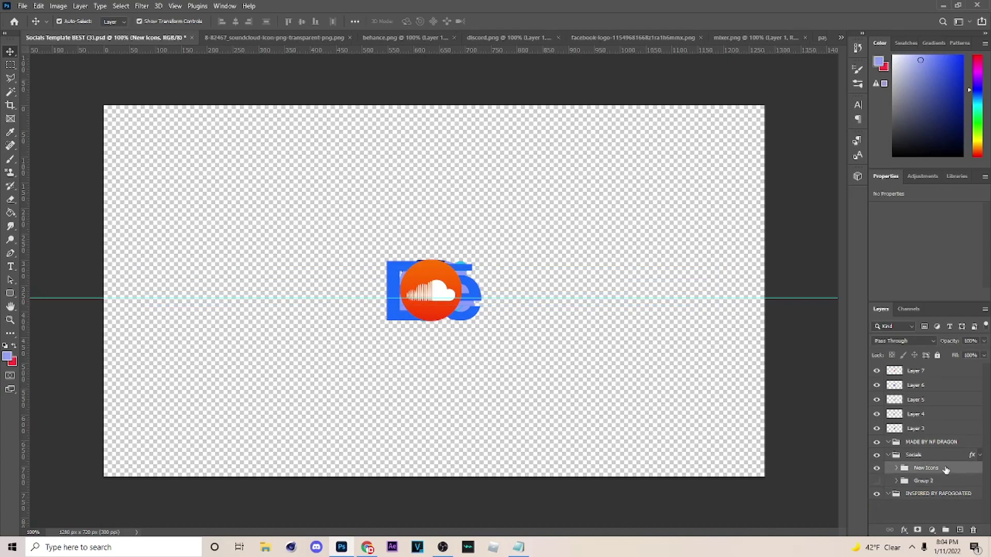
{"action": "left_click", "coordinate": [897, 468]}
{"action": "double_click", "coordinate": [931, 481]}
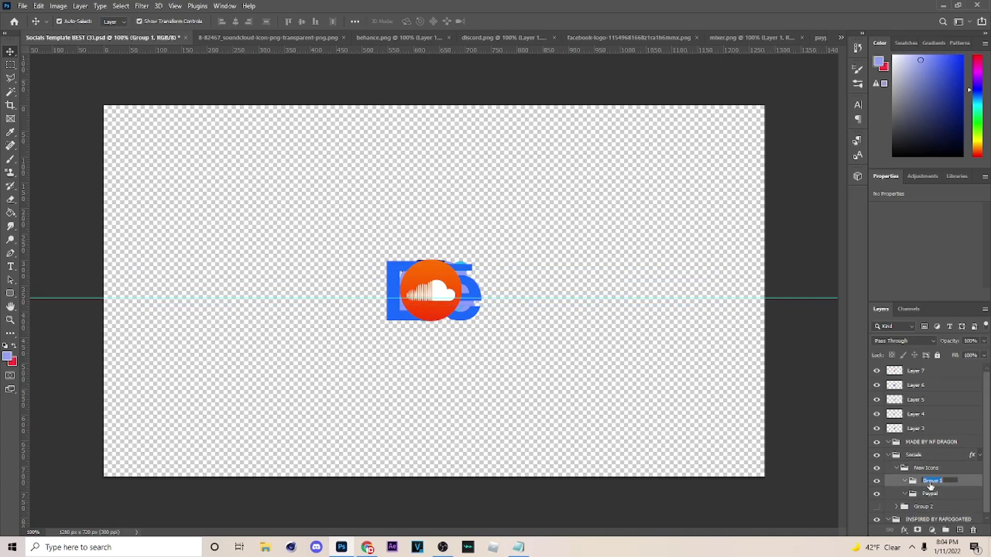
{"action": "type", "text": "Soundcloud"}
{"action": "key", "text": "Return"}
Add two more groups named Discord and Mixer above Soundcloud inside New Icons
{"action": "left_click", "coordinate": [946, 530]}
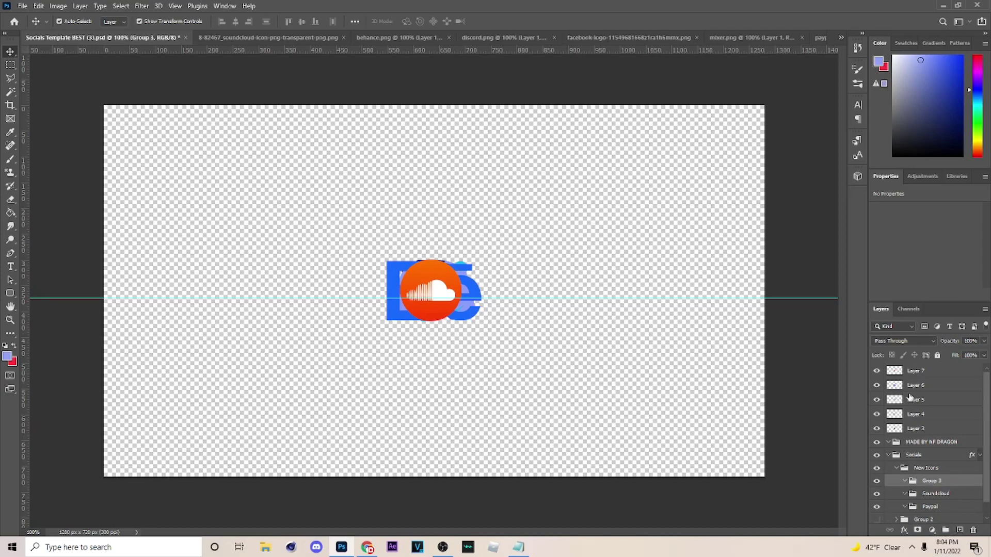
{"action": "left_click", "coordinate": [876, 371]}
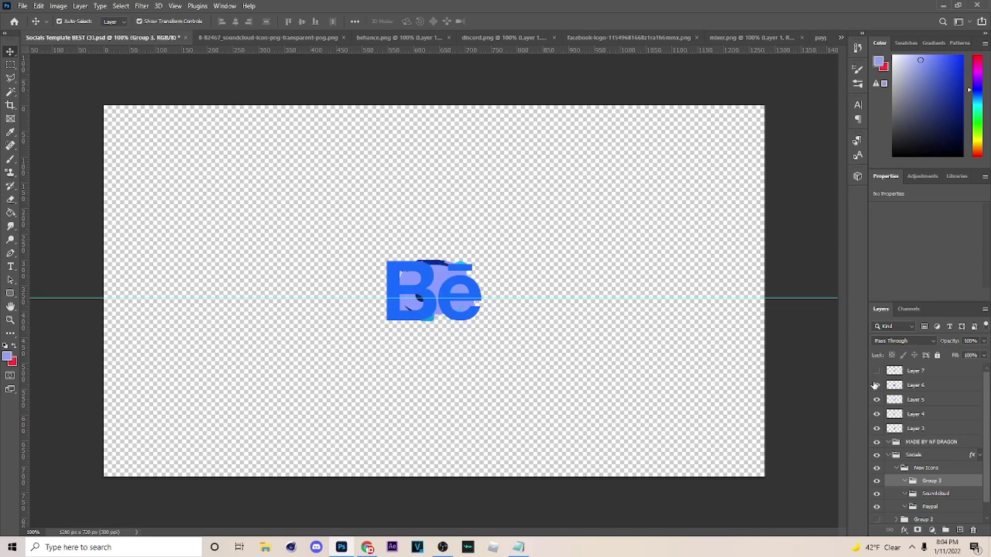
{"action": "key", "text": "ctrl+z"}
{"action": "key", "text": "ctrl+z"}
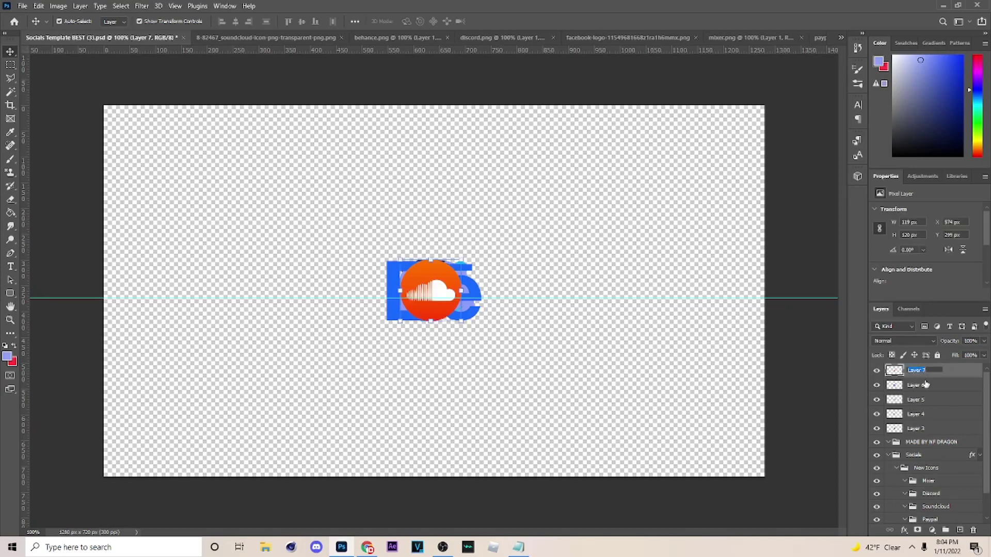
Hide Layers 3 to 6 and rename the SoundCloud logo layer to Soundcloud
{"action": "left_click_drag", "start_coordinate": [876, 385], "coordinate": [877, 430]}
{"action": "scroll", "coordinate": [933, 459], "scroll_direction": "down", "scroll_amount": 1}
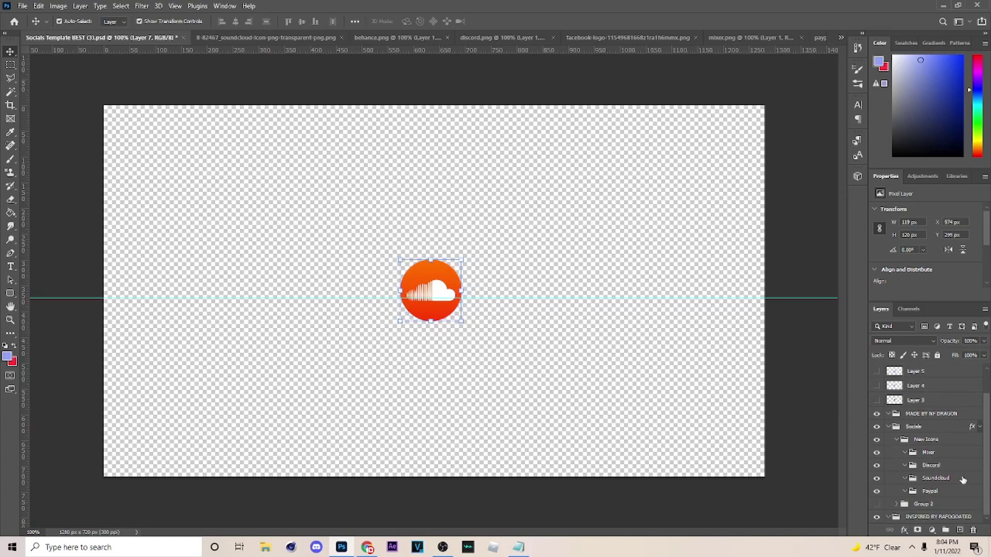
{"action": "scroll", "coordinate": [953, 483], "scroll_direction": "up", "scroll_amount": 1}
{"action": "double_click", "coordinate": [914, 371]}
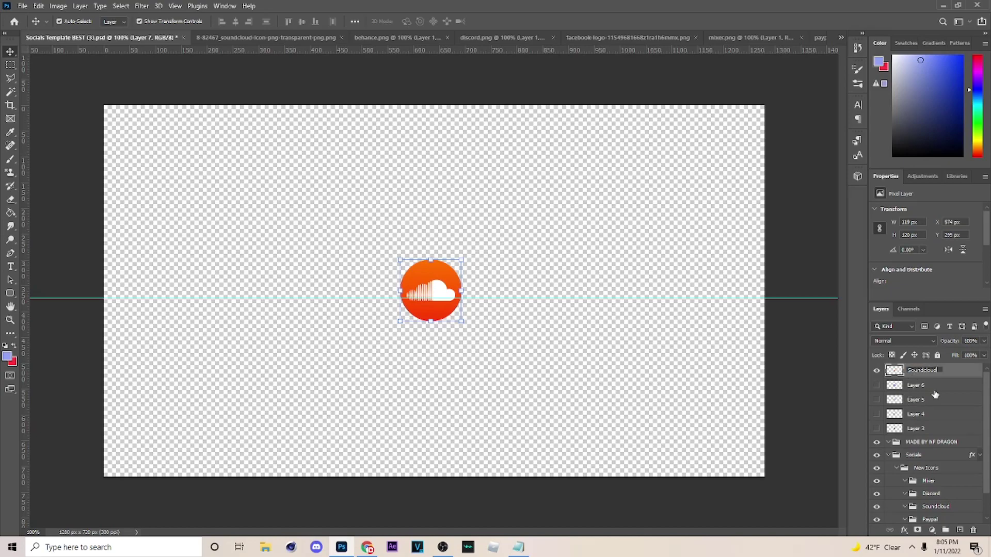
{"action": "left_click", "coordinate": [927, 386]}
Hide the Soundcloud layer, show Layer 5 with the Discord logo, and rename it Discord
{"action": "left_click", "coordinate": [876, 385]}
{"action": "left_click", "coordinate": [877, 385]}
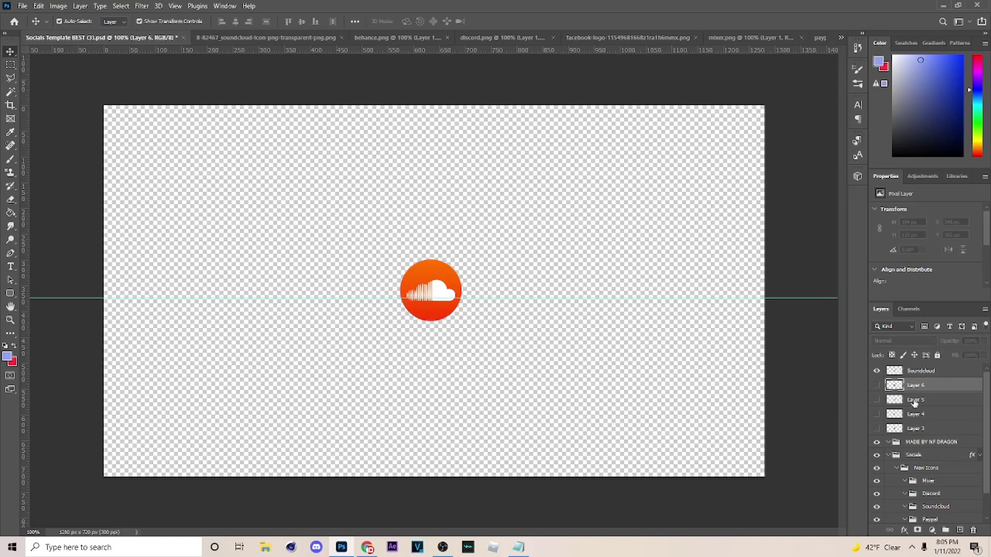
{"action": "double_click", "coordinate": [914, 400]}
{"action": "left_click", "coordinate": [876, 370]}
{"action": "left_click", "coordinate": [877, 399]}
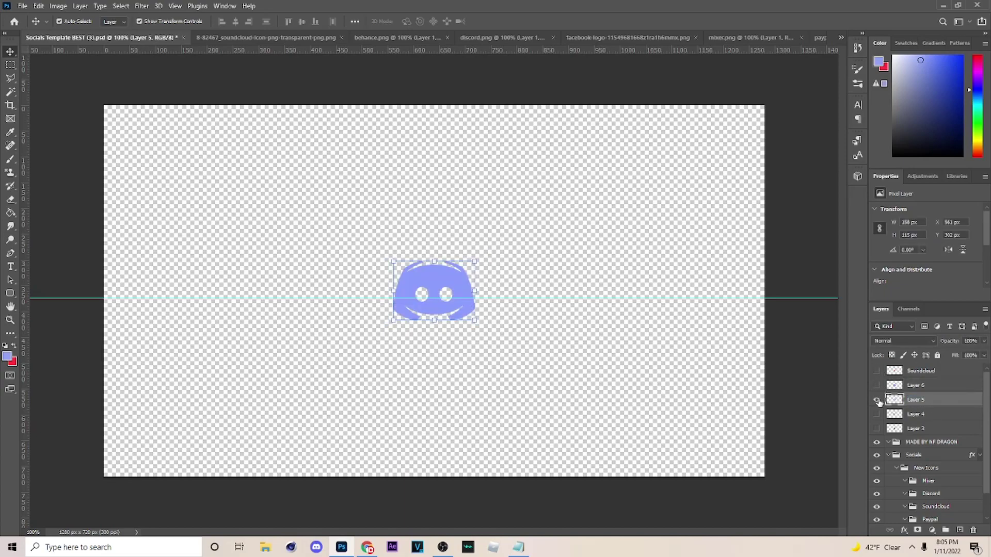
{"action": "type", "text": "Discord"}
{"action": "key", "text": "Return"}
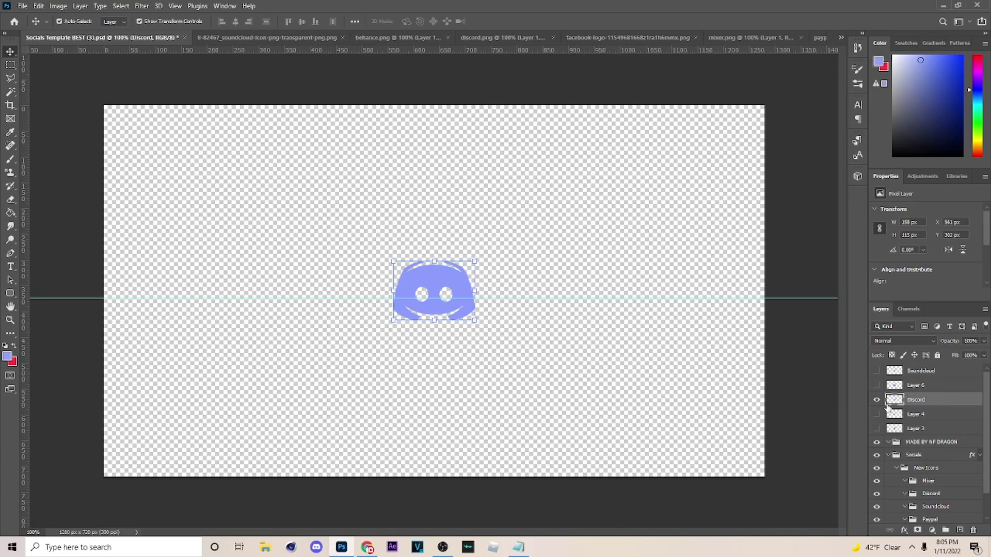
Hide the Discord layer, show Layer 4 with the Mixer logo, and rename it Mixer
{"action": "left_click", "coordinate": [876, 399]}
{"action": "left_click", "coordinate": [876, 414]}
{"action": "left_click", "coordinate": [914, 415]}
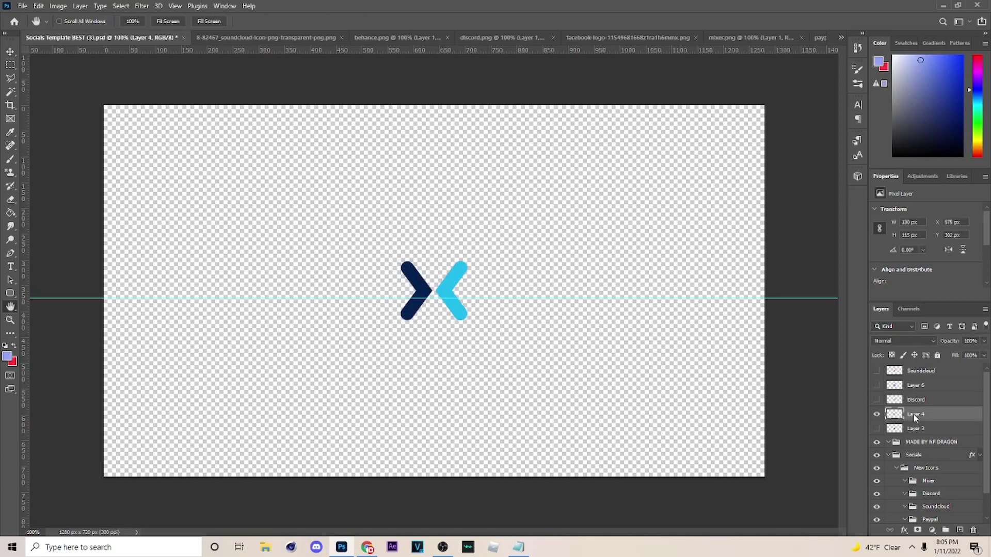
{"action": "double_click", "coordinate": [918, 418]}
{"action": "key", "text": "Escape"}
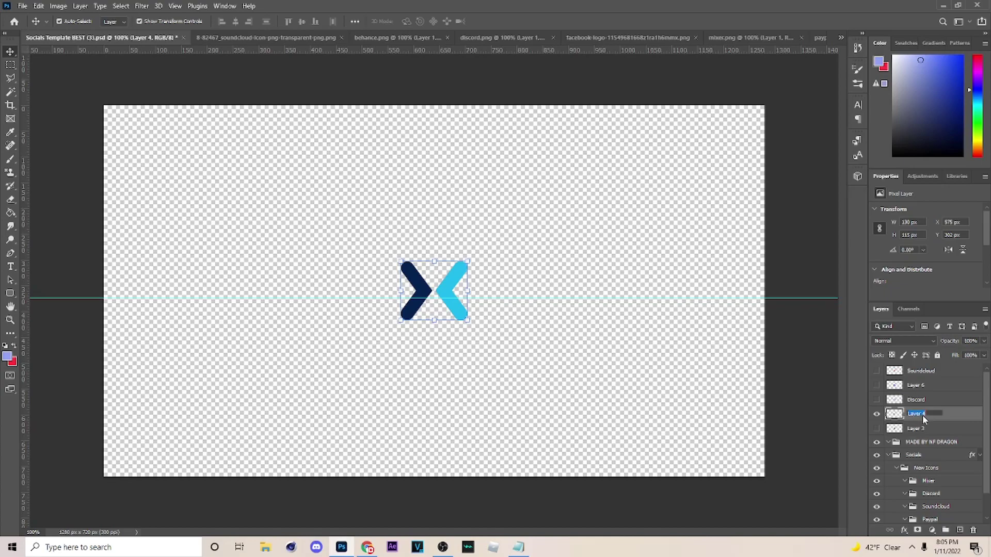
{"action": "type", "text": "Mixer"}
{"action": "key", "text": "Return"}
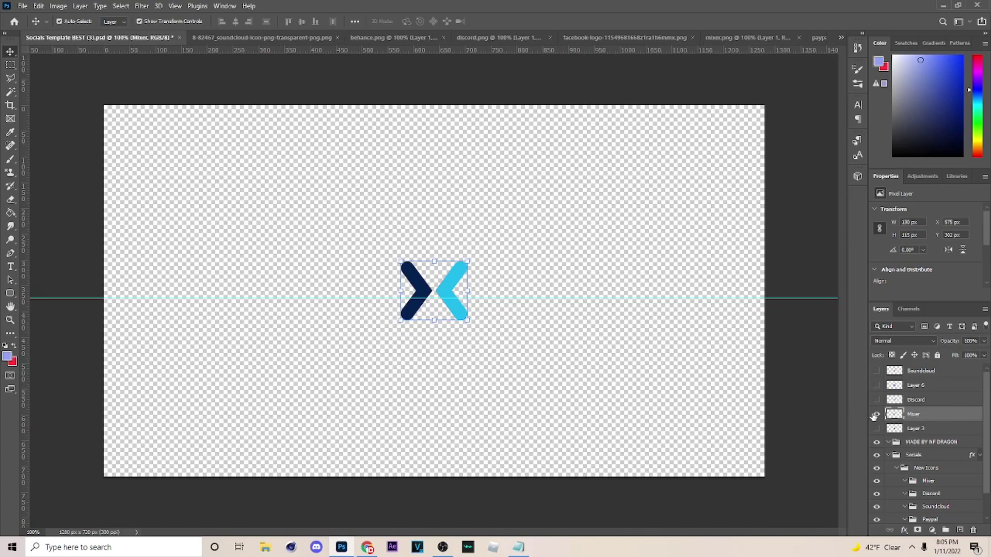
Hide the Mixer layer, show Layer 3 with the PayPal logo, and rename it Paypal
{"action": "left_click", "coordinate": [876, 414]}
{"action": "left_click", "coordinate": [877, 428]}
{"action": "double_click", "coordinate": [914, 428]}
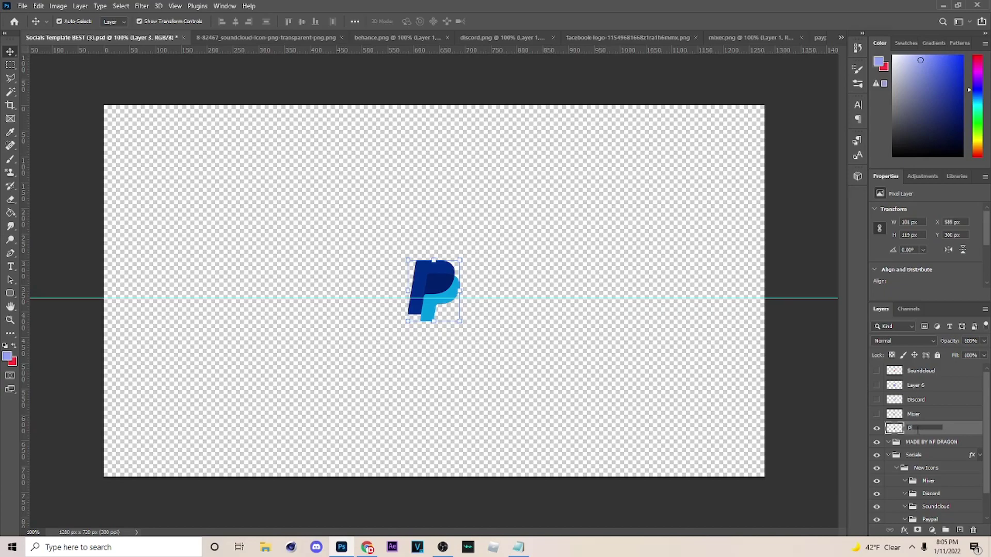
{"action": "key", "text": "Return"}
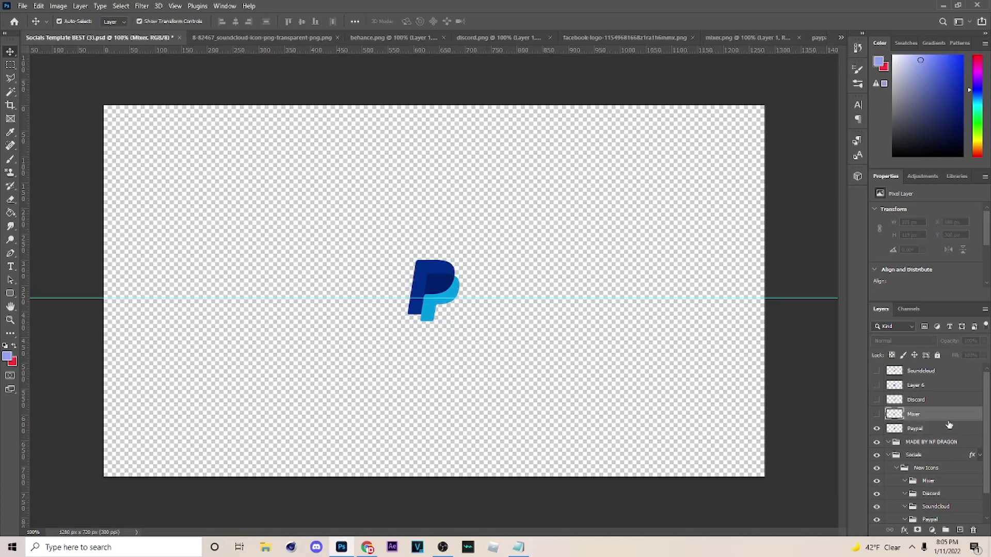
Move the Paypal, Mixer, Discord and Soundcloud logo layers into their matching groups inside New Icons
{"action": "scroll", "coordinate": [929, 413], "scroll_direction": "down", "scroll_amount": 2}
{"action": "left_click_drag", "start_coordinate": [929, 402], "coordinate": [933, 499]}
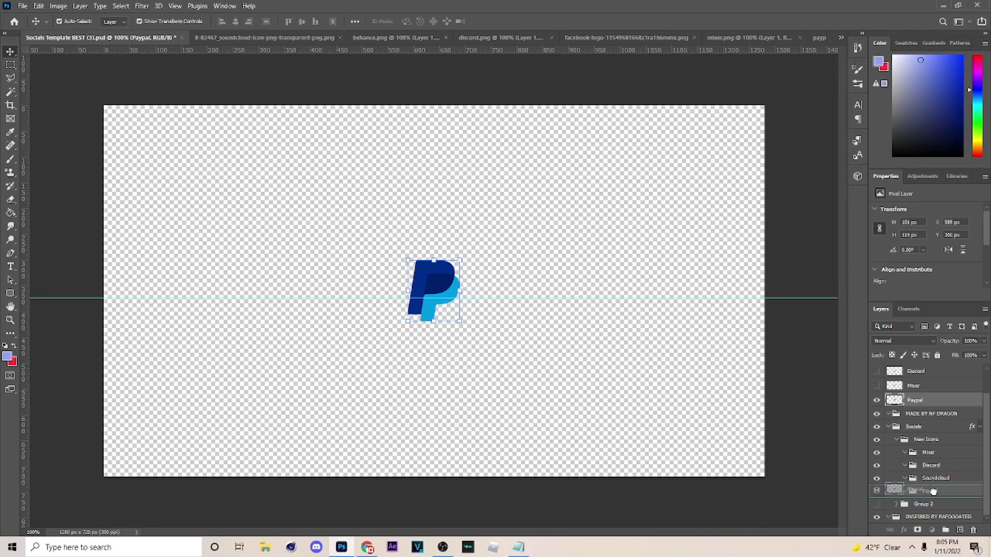
{"action": "left_click_drag", "start_coordinate": [914, 400], "coordinate": [935, 452]}
{"action": "left_click", "coordinate": [922, 380]}
{"action": "left_click", "coordinate": [933, 386]}
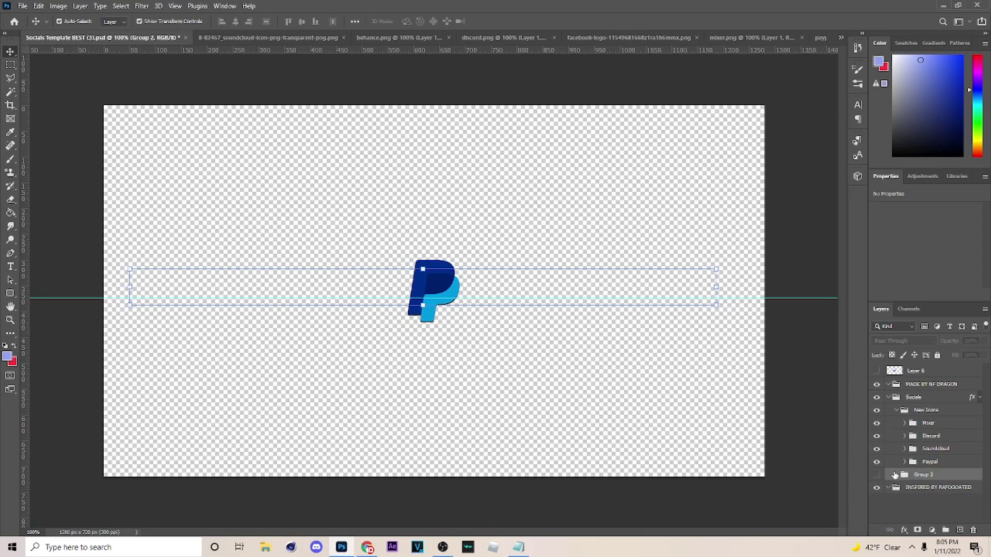
Duplicate the Twitter group from Group 2 and place the copy first inside the New Icons group
{"action": "left_click", "coordinate": [895, 475]}
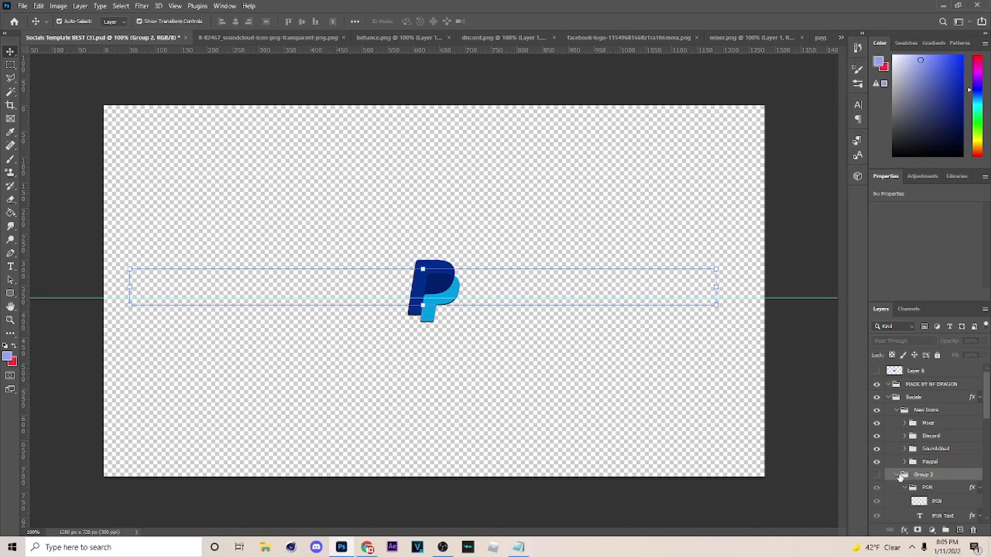
{"action": "scroll", "coordinate": [921, 491], "scroll_direction": "down", "scroll_amount": 5}
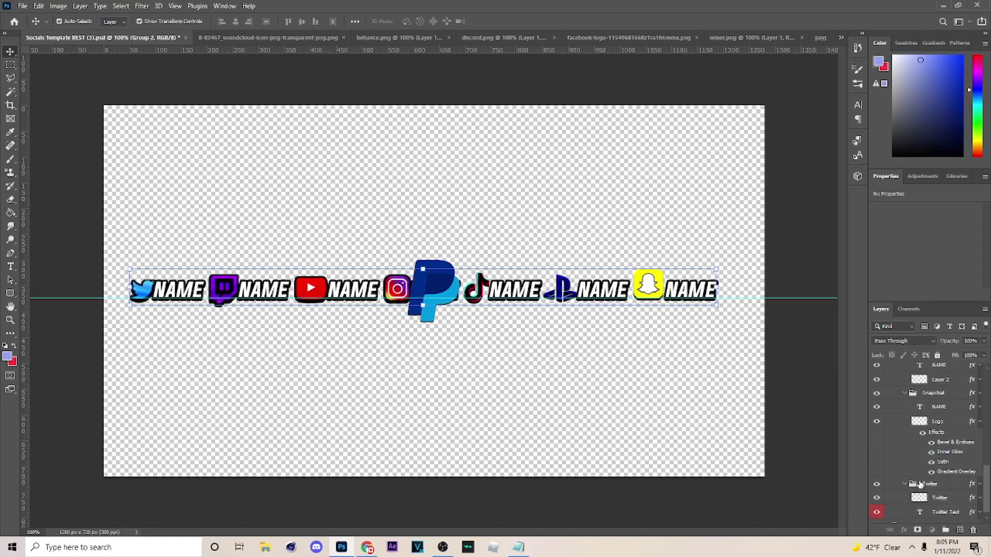
{"action": "left_click", "coordinate": [924, 484]}
{"action": "key", "text": "ctrl+j"}
{"action": "left_click_drag", "start_coordinate": [937, 486], "coordinate": [937, 429]}
{"action": "scroll", "coordinate": [910, 482], "scroll_direction": "down", "scroll_amount": 2}
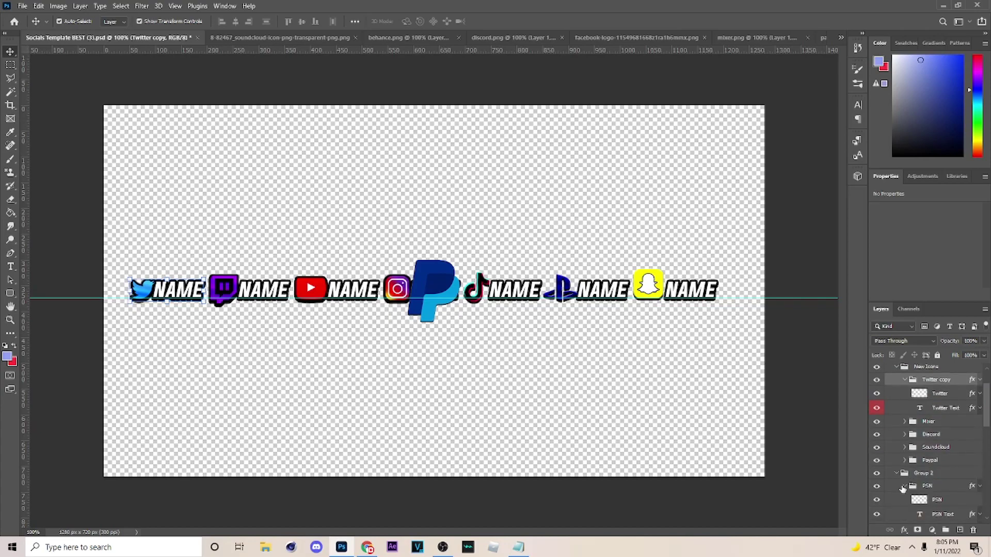
Collapse and hide Group 2, and collapse the Twitter copy group
{"action": "left_click", "coordinate": [897, 474]}
{"action": "left_click", "coordinate": [877, 504]}
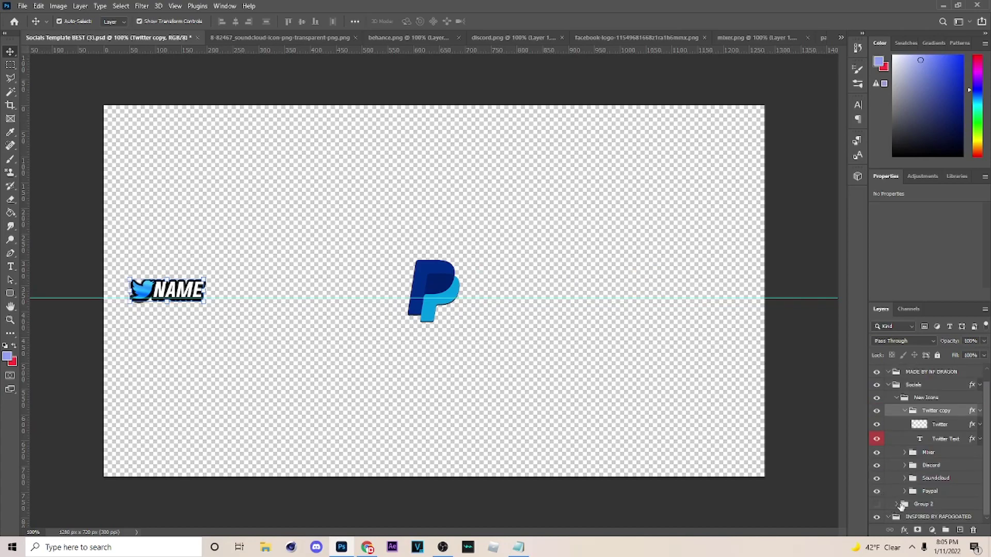
{"action": "left_click", "coordinate": [731, 444]}
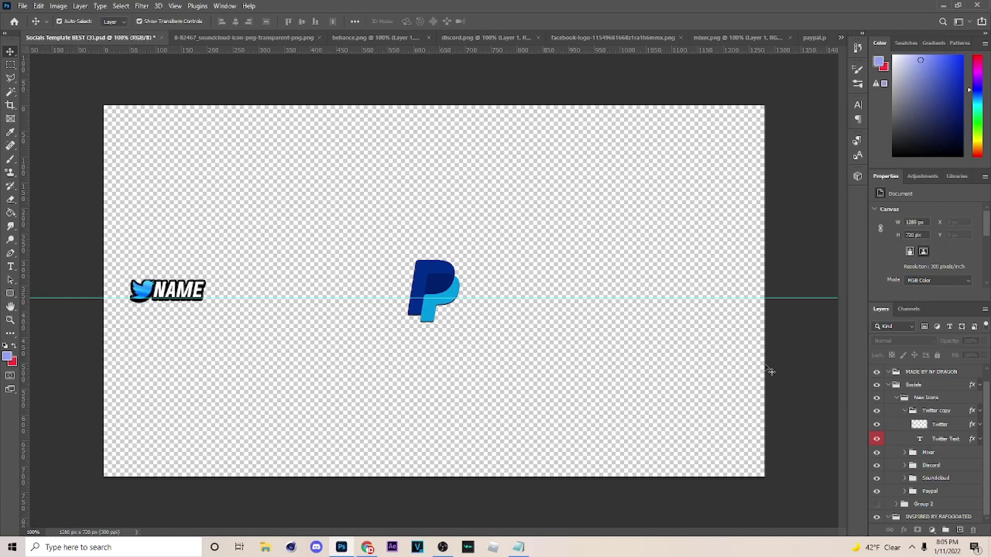
{"action": "scroll", "coordinate": [934, 434], "scroll_direction": "up", "scroll_amount": 1}
{"action": "left_click", "coordinate": [901, 430]}
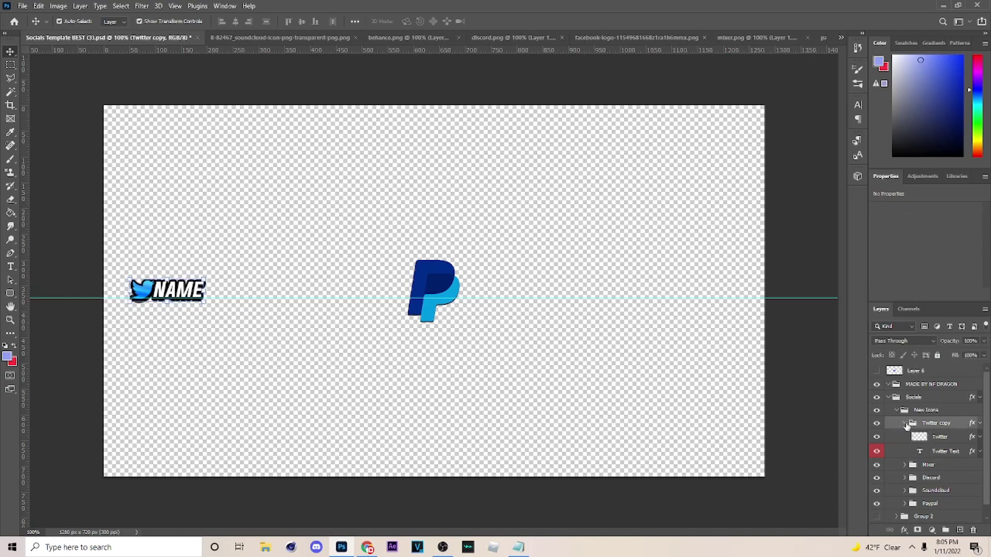
{"action": "left_click", "coordinate": [906, 424]}
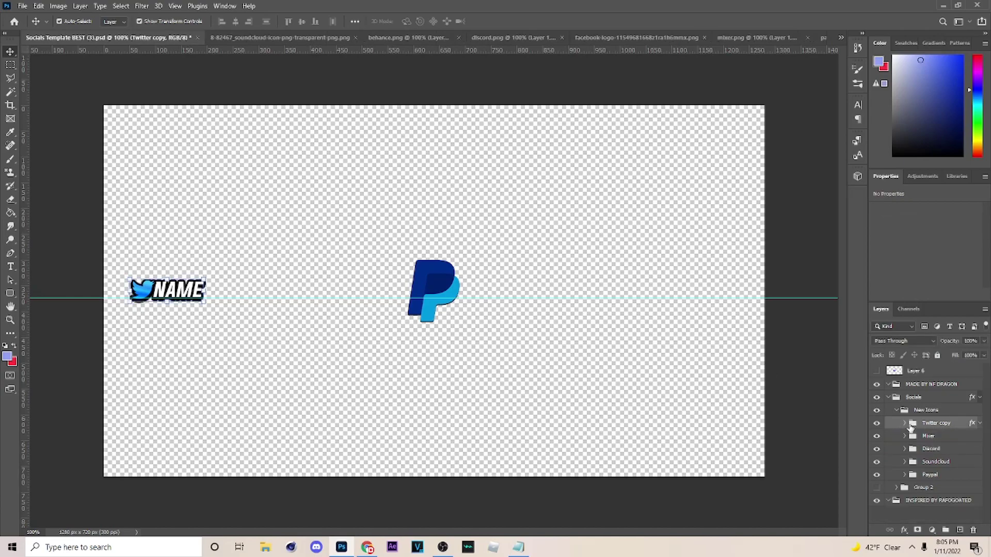
Copy the layer style of the Twitter copy group and paste it onto the Mixer group
{"action": "right_click", "coordinate": [942, 425]}
{"action": "left_click", "coordinate": [930, 293]}
{"action": "left_click", "coordinate": [941, 439]}
{"action": "right_click", "coordinate": [940, 439]}
{"action": "left_click", "coordinate": [919, 317]}
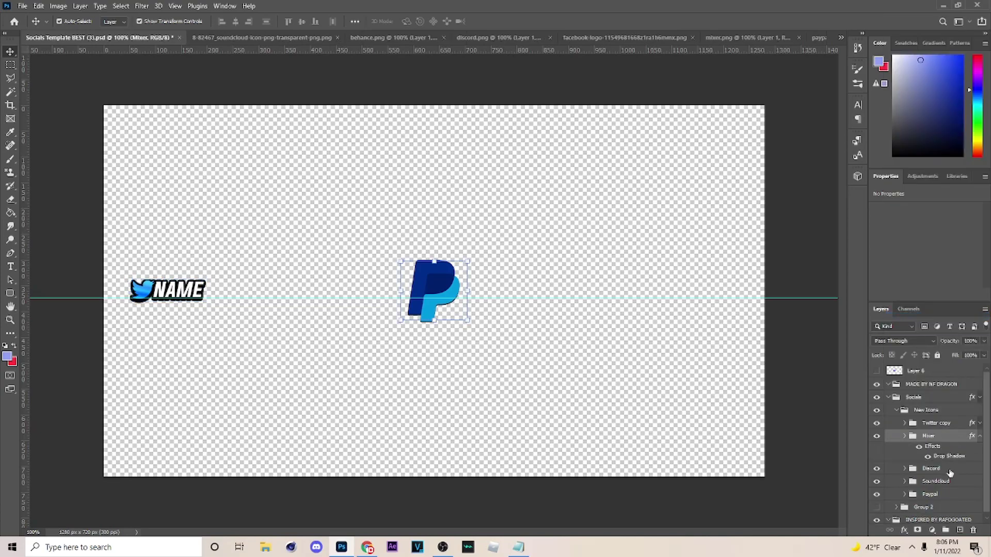
Paste the same drop shadow layer style onto the Discord, Soundcloud and Paypal groups
{"action": "right_click", "coordinate": [950, 468]}
{"action": "left_click", "coordinate": [920, 352]}
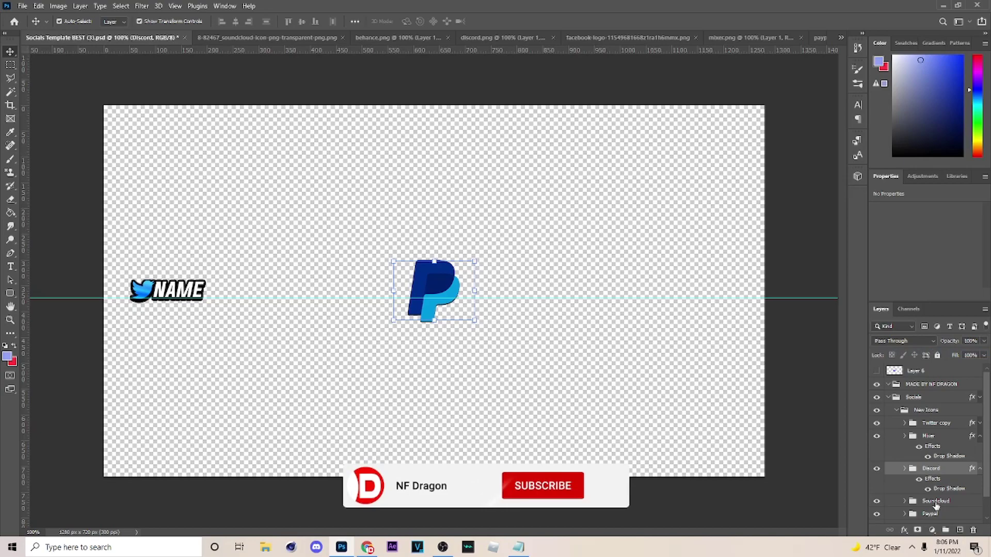
{"action": "left_click", "coordinate": [936, 501]}
{"action": "right_click", "coordinate": [938, 503]}
{"action": "left_click", "coordinate": [922, 378]}
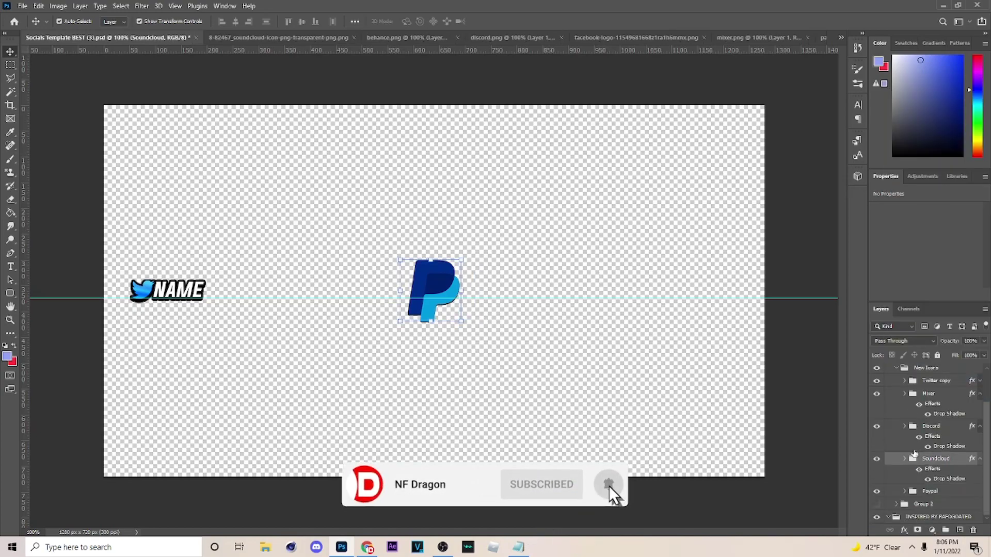
{"action": "right_click", "coordinate": [936, 493]}
{"action": "left_click", "coordinate": [921, 371]}
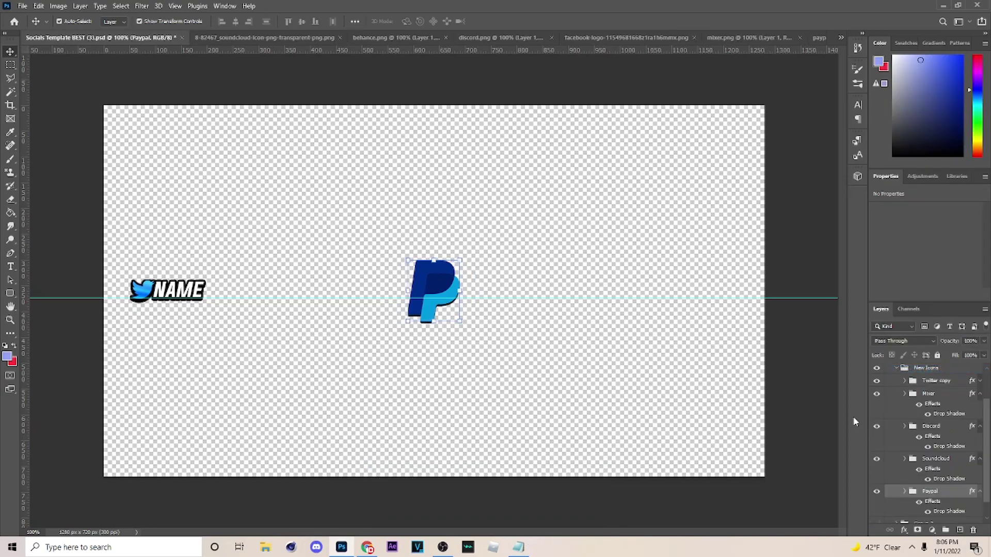
Try to scale the Mixer, Discord, Soundcloud and Paypal groups down together and place them over the Twitter bird logo
{"action": "left_click", "coordinate": [932, 493]}
{"action": "scroll", "coordinate": [932, 428], "scroll_direction": "down", "scroll_amount": 1}
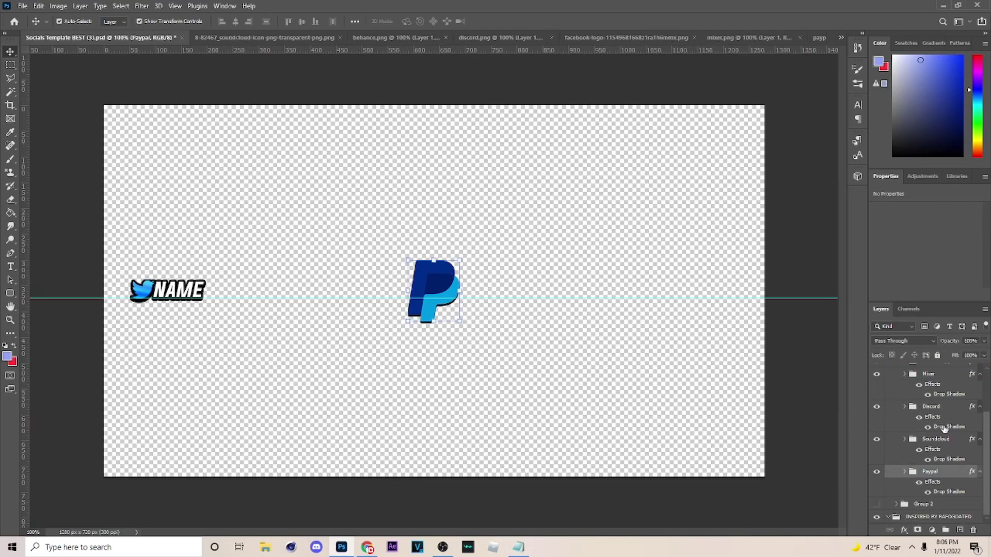
{"action": "scroll", "coordinate": [940, 483], "scroll_direction": "up", "scroll_amount": 1}
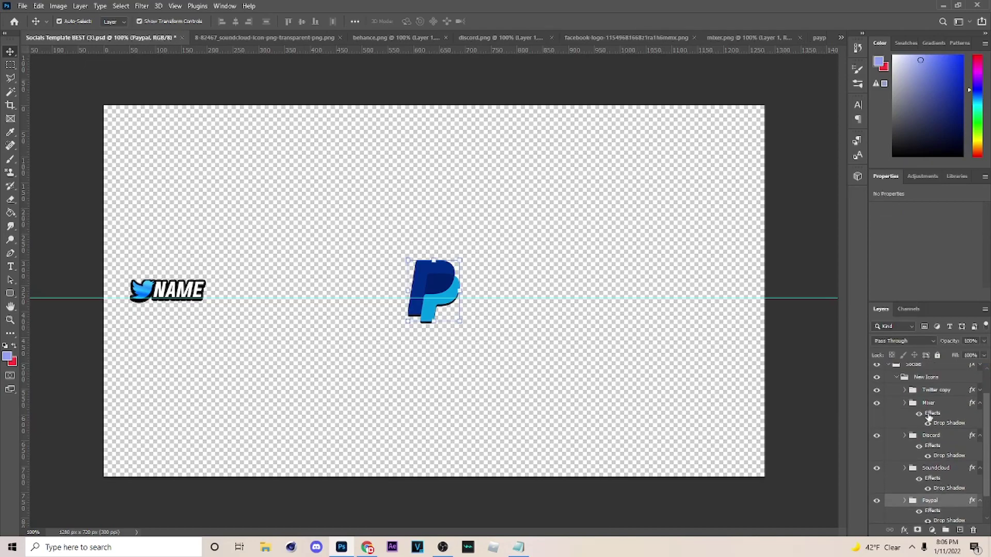
{"action": "left_click", "coordinate": [932, 413], "text": "shift"}
{"action": "left_click_drag", "start_coordinate": [473, 291], "coordinate": [147, 295]}
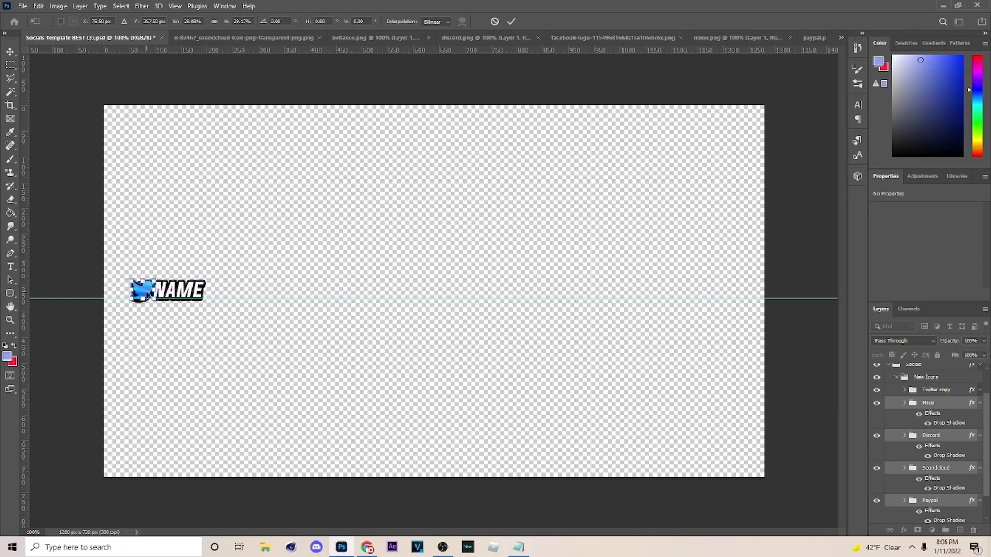
{"action": "left_click", "coordinate": [512, 21]}
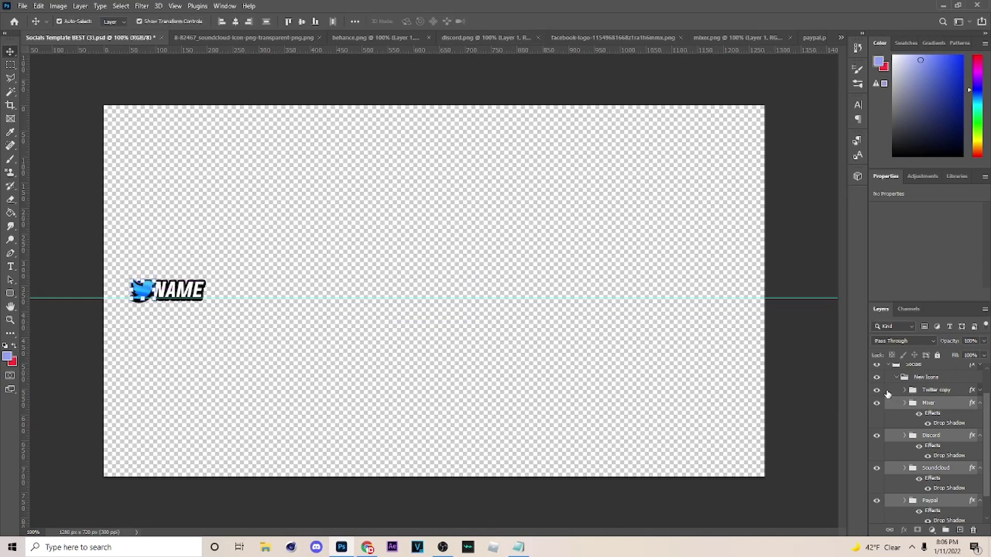
Toggle the Twitter copy group's visibility to compare its logo with the resized PayPal logo, leaving the group hidden
{"action": "left_click", "coordinate": [887, 394]}
{"action": "left_click", "coordinate": [877, 391]}
{"action": "left_click", "coordinate": [878, 392]}
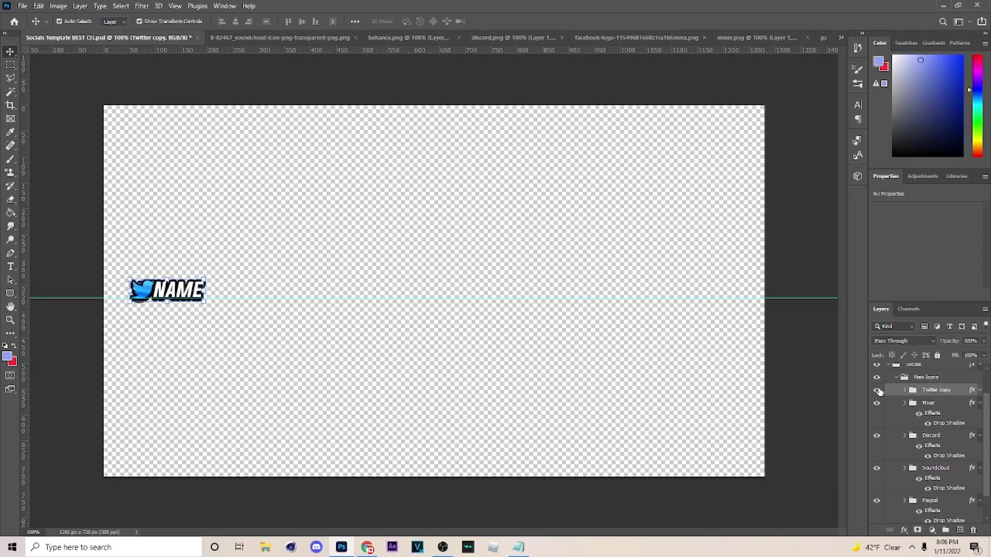
{"action": "left_click", "coordinate": [878, 391]}
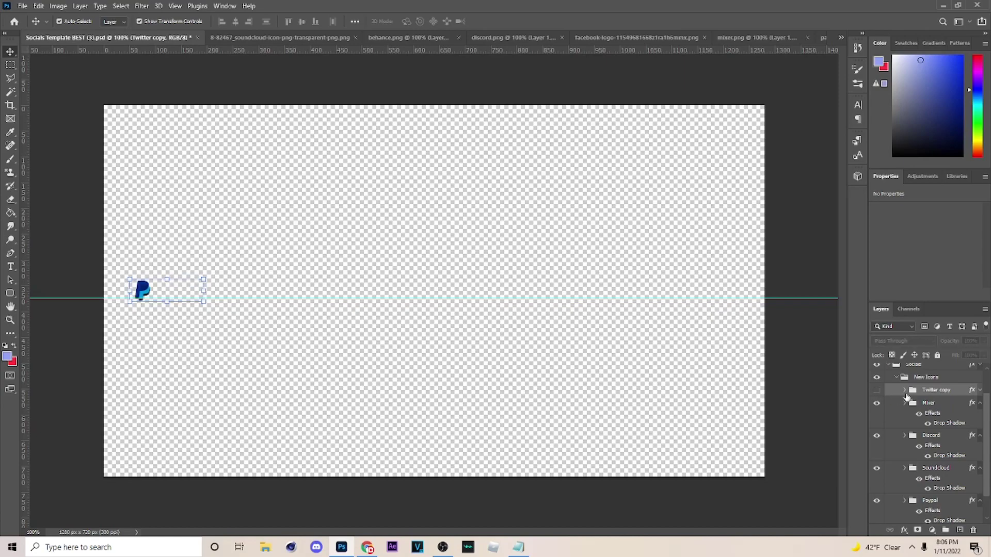
Toggle the visibility of the new icon groups and expand Soundcloud to check its resized logo layer
{"action": "left_click", "coordinate": [879, 406]}
{"action": "scroll", "coordinate": [887, 420], "scroll_direction": "down", "scroll_amount": 1}
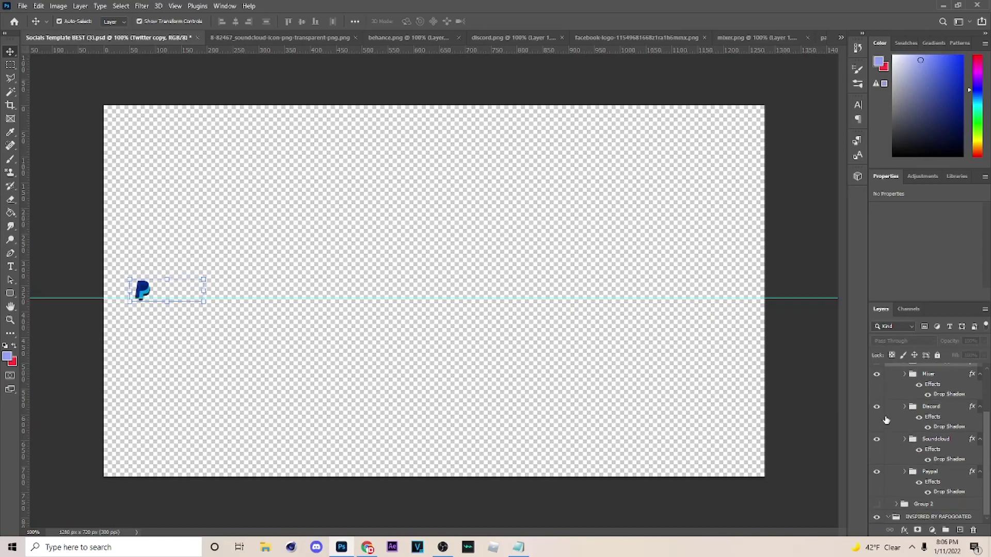
{"action": "left_click", "coordinate": [876, 472]}
{"action": "left_click", "coordinate": [877, 472]}
{"action": "left_click", "coordinate": [876, 471]}
{"action": "left_click", "coordinate": [904, 439]}
{"action": "left_click", "coordinate": [878, 474]}
{"action": "left_click", "coordinate": [877, 475]}
Undo the visibility changes and the resizing and repositioning of the four new icon groups
{"action": "key", "text": "ctrl+z"}
{"action": "key", "text": "ctrl+z"}
{"action": "key", "text": "ctrl+z"}
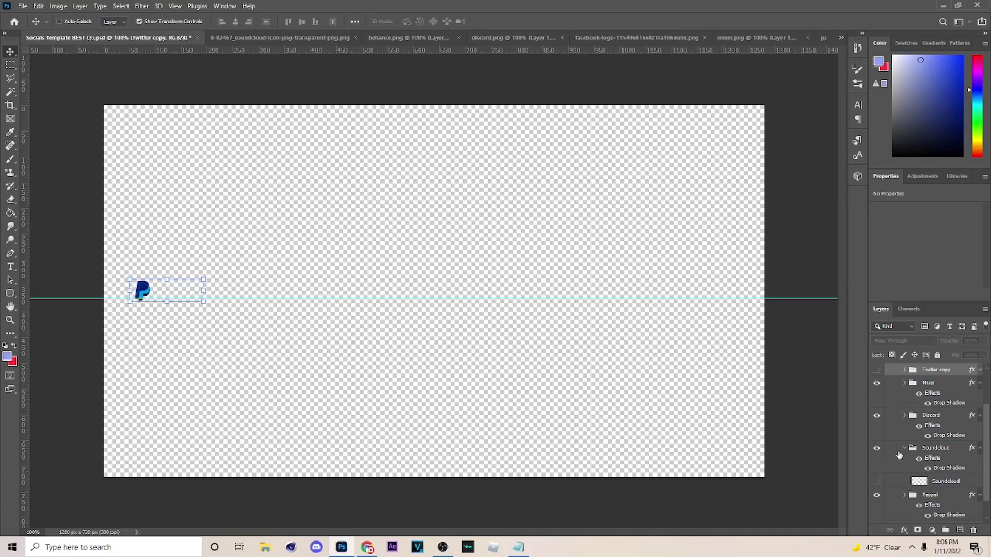
{"action": "scroll", "coordinate": [901, 413], "scroll_direction": "up", "scroll_amount": 2}
{"action": "key", "text": "ctrl+z"}
{"action": "key", "text": "ctrl+z"}
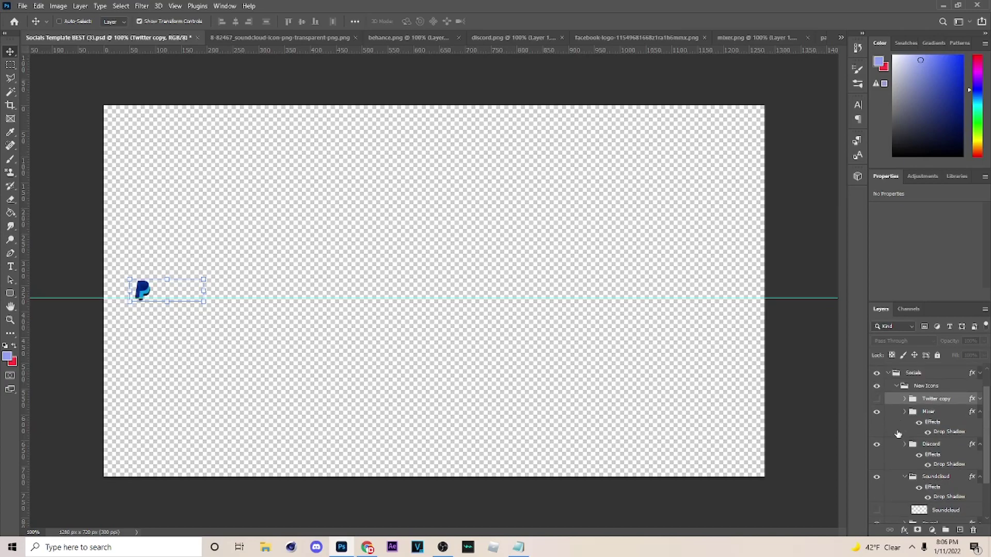
{"action": "key", "text": "ctrl+z"}
{"action": "key", "text": "ctrl+z"}
{"action": "key", "text": "ctrl+z"}
{"action": "key", "text": "ctrl+z"}
{"action": "key", "text": "ctrl+z"}
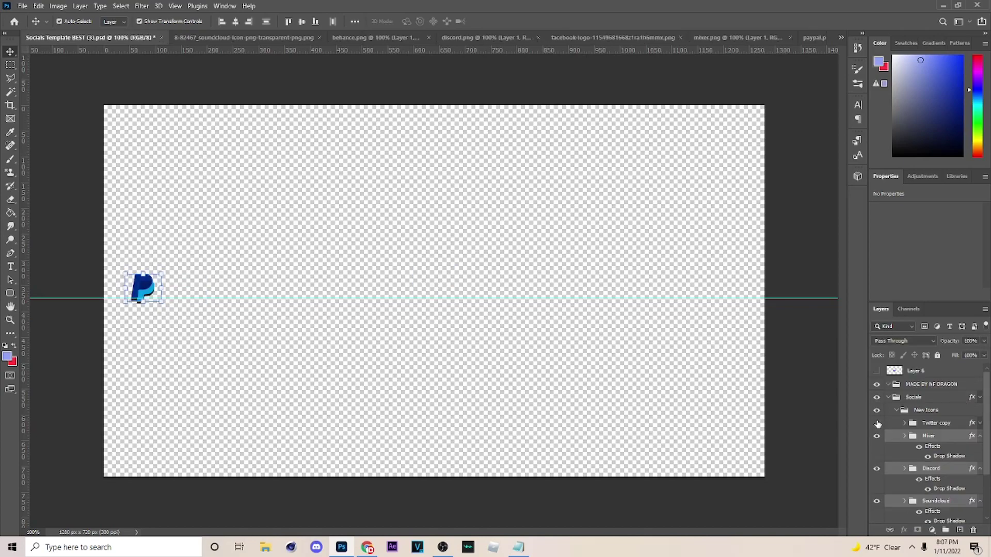
Expand the Soundcloud, Discord and Mixer groups and show the logo layer inside each
{"action": "left_click", "coordinate": [569, 431]}
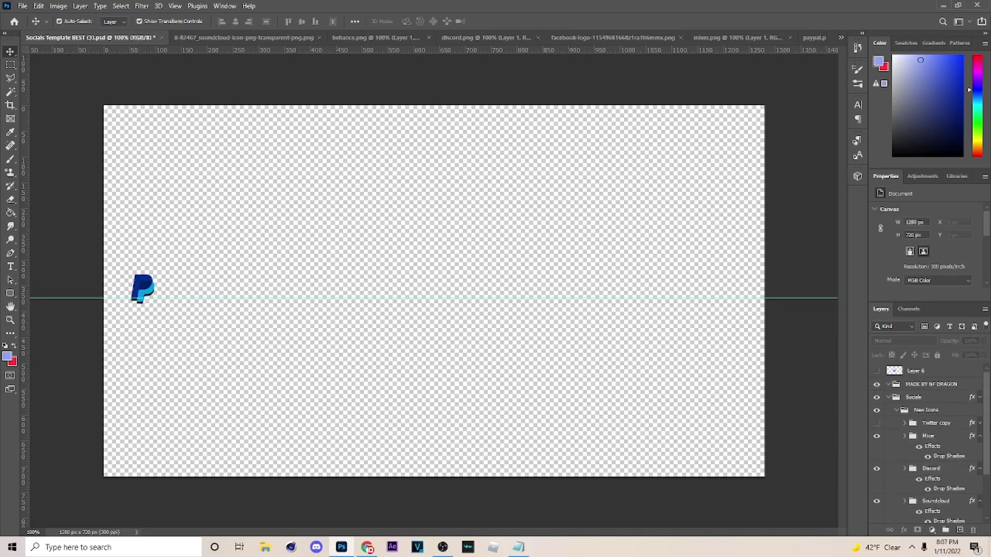
{"action": "scroll", "coordinate": [934, 461], "scroll_direction": "down", "scroll_amount": 3}
{"action": "left_click", "coordinate": [904, 443]}
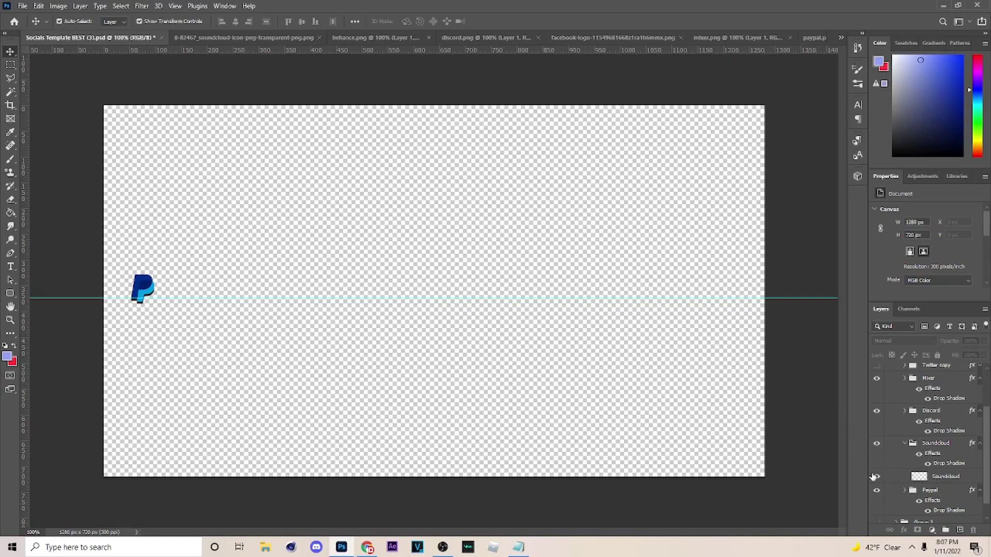
{"action": "left_click", "coordinate": [876, 477]}
{"action": "left_click", "coordinate": [909, 412]}
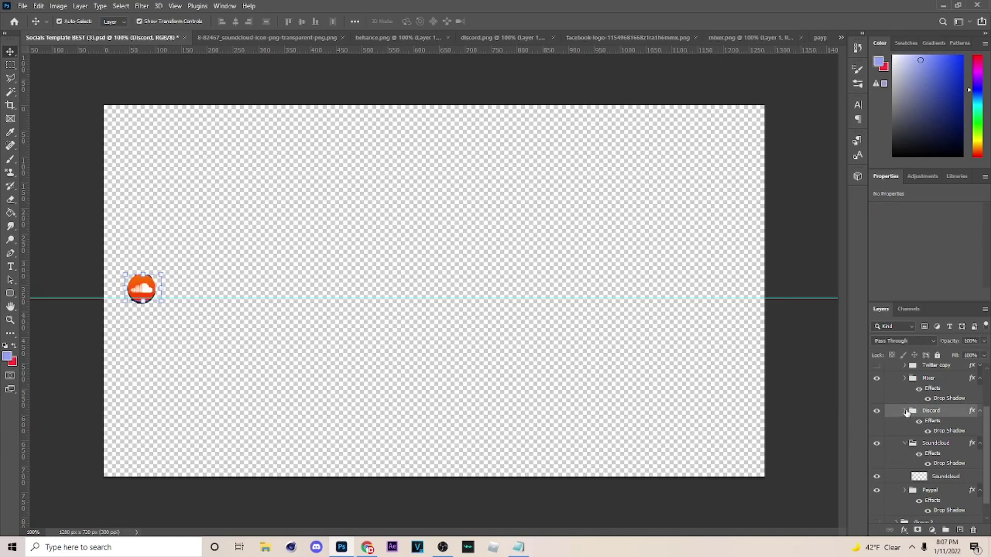
{"action": "left_click", "coordinate": [904, 410]}
{"action": "left_click", "coordinate": [878, 444]}
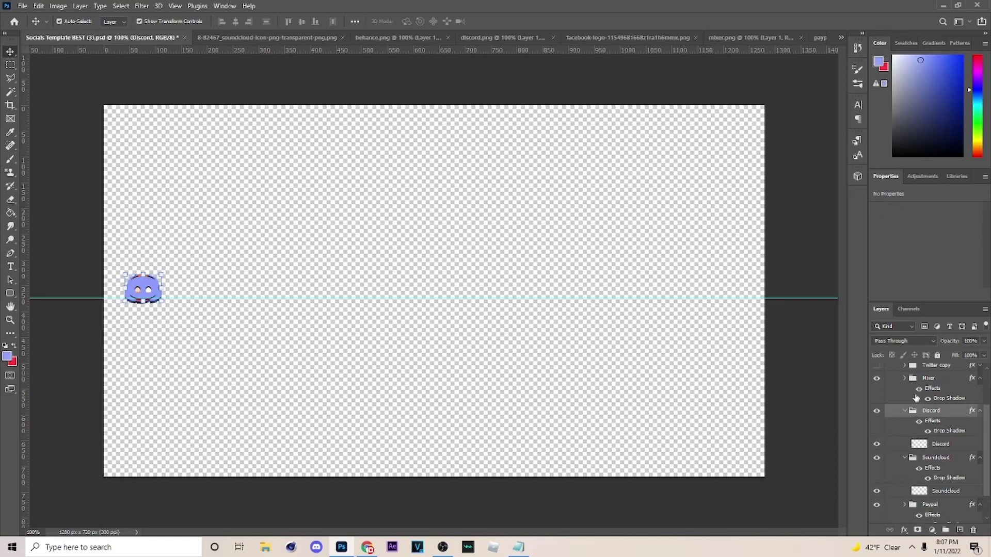
{"action": "left_click", "coordinate": [905, 379]}
{"action": "left_click", "coordinate": [877, 413]}
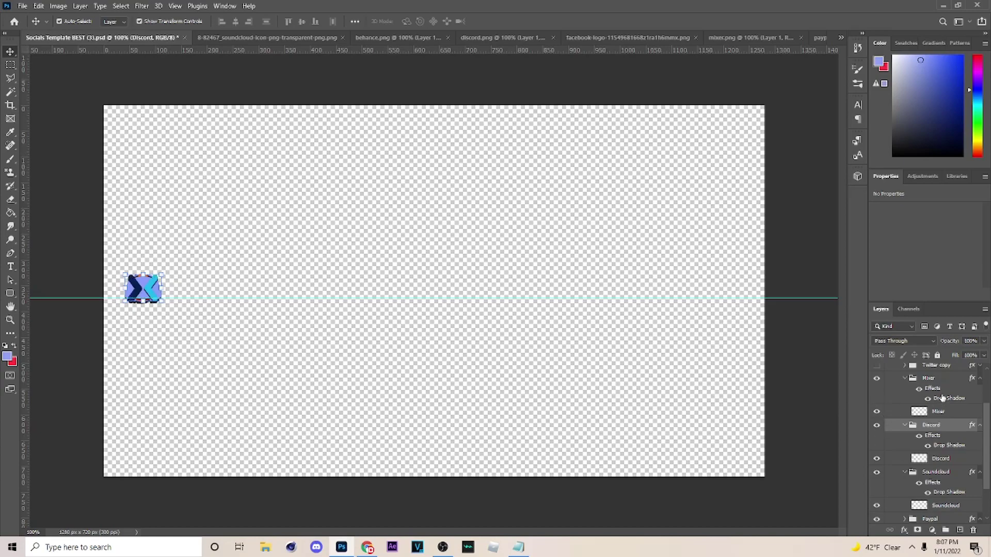
Collapse the Mixer, Discord and Soundcloud groups, and hide all four new icon groups including Paypal
{"action": "left_click", "coordinate": [902, 384]}
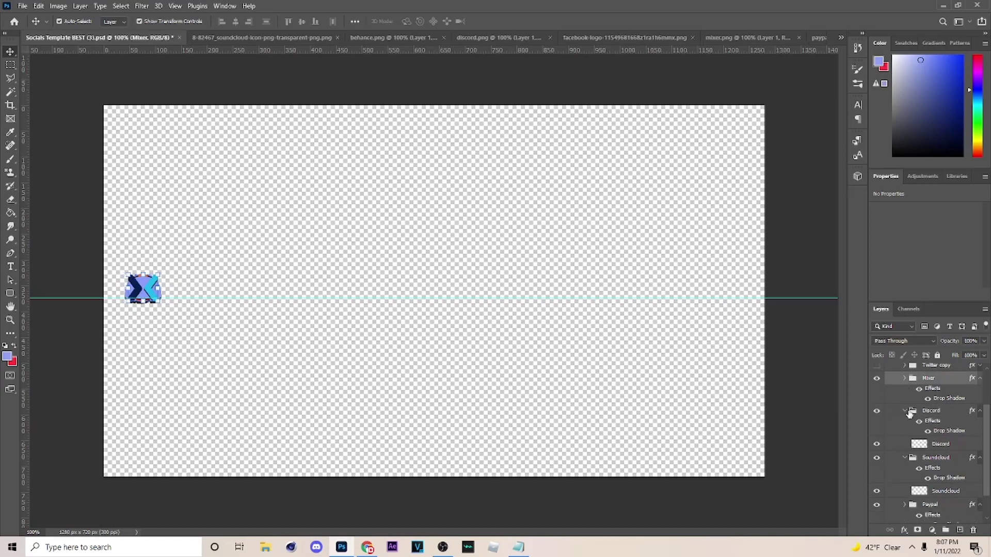
{"action": "left_click", "coordinate": [910, 412]}
{"action": "left_click", "coordinate": [905, 411]}
{"action": "left_click", "coordinate": [905, 443]}
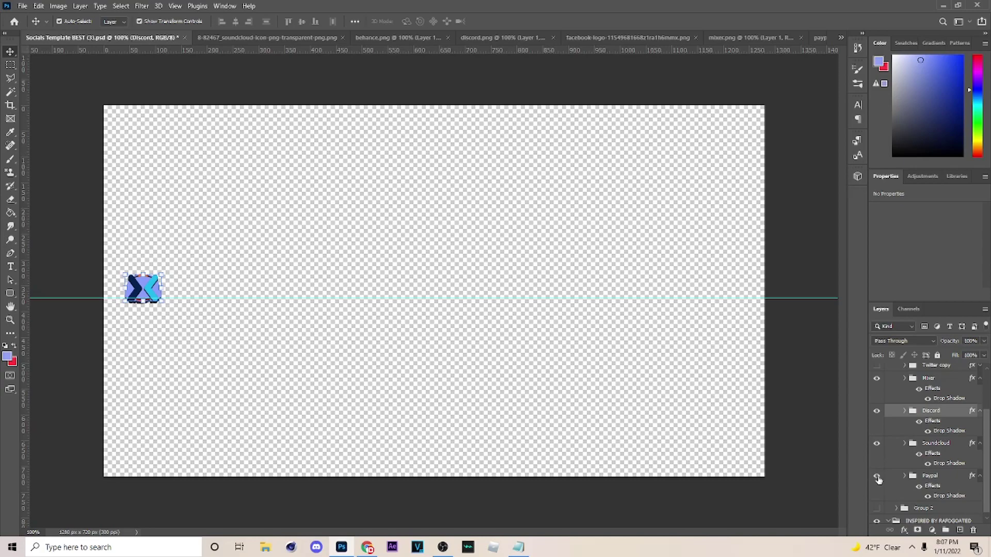
{"action": "left_click", "coordinate": [876, 411]}
{"action": "left_click", "coordinate": [876, 378]}
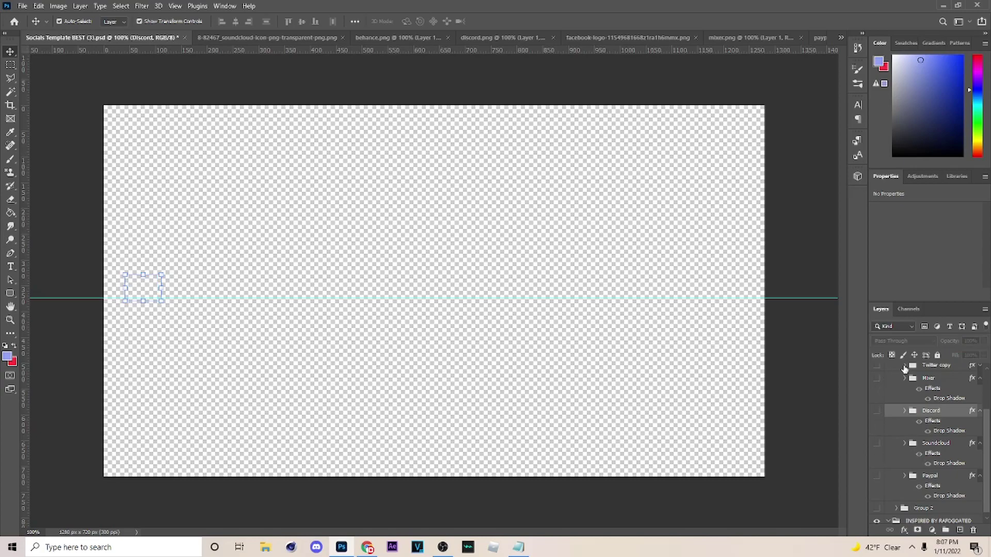
Copy the layer style of the Twitter logo layer inside Twitter copy, and collapse that group
{"action": "left_click", "coordinate": [905, 366]}
{"action": "right_click", "coordinate": [938, 383]}
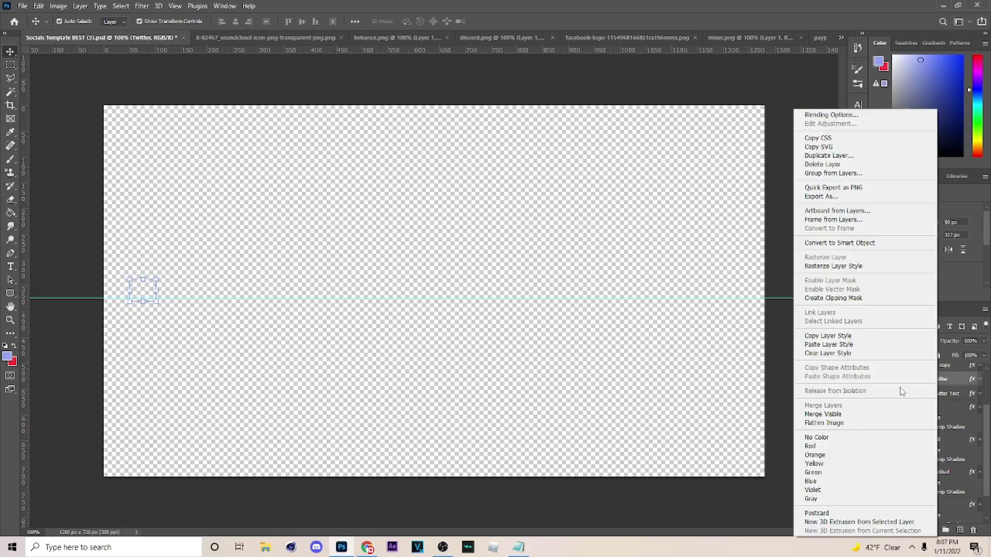
{"action": "left_click", "coordinate": [846, 338]}
{"action": "scroll", "coordinate": [912, 397], "scroll_direction": "up", "scroll_amount": 2}
{"action": "left_click", "coordinate": [907, 393]}
{"action": "scroll", "coordinate": [895, 444], "scroll_direction": "down", "scroll_amount": 2}
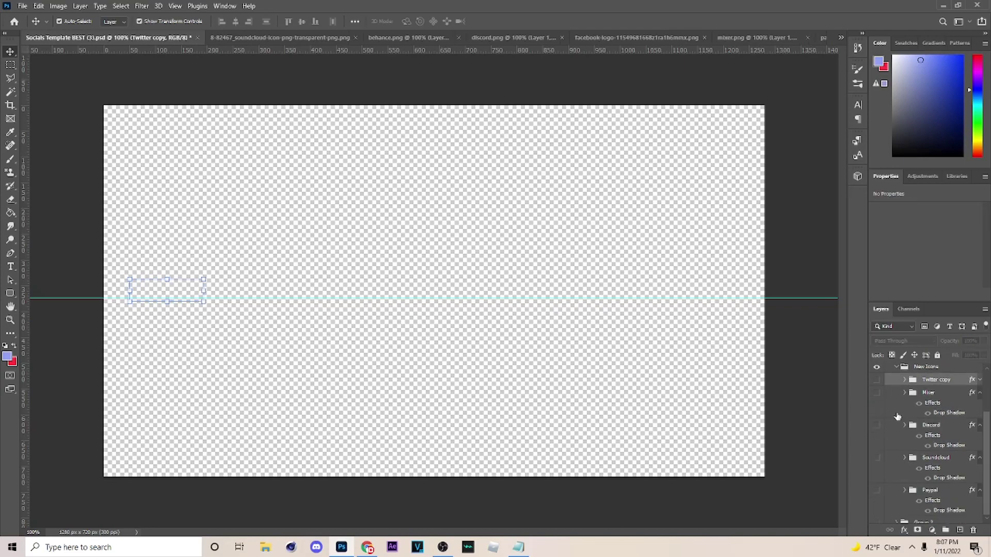
Paste the copied Twitter layer style onto the logo layers in the Paypal and Soundcloud groups, and show both groups
{"action": "left_click", "coordinate": [905, 471]}
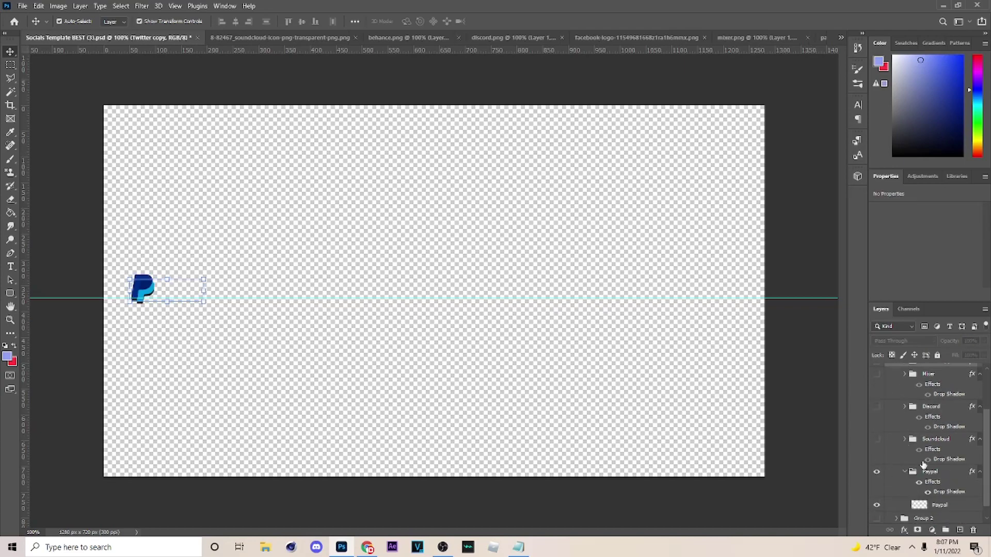
{"action": "right_click", "coordinate": [943, 505]}
{"action": "left_click", "coordinate": [900, 307]}
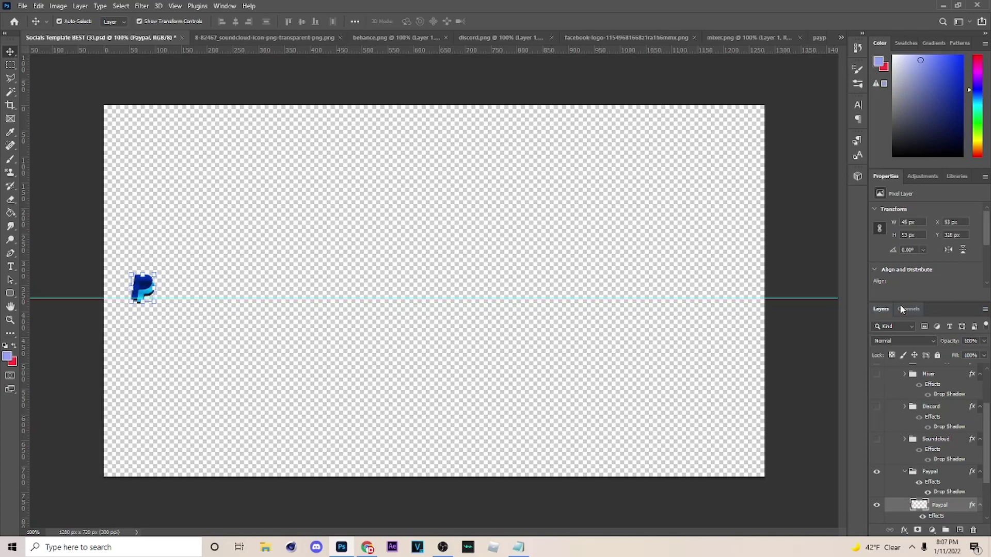
{"action": "left_click", "coordinate": [903, 440]}
{"action": "right_click", "coordinate": [933, 476]}
{"action": "left_click", "coordinate": [899, 282]}
{"action": "left_click", "coordinate": [877, 439]}
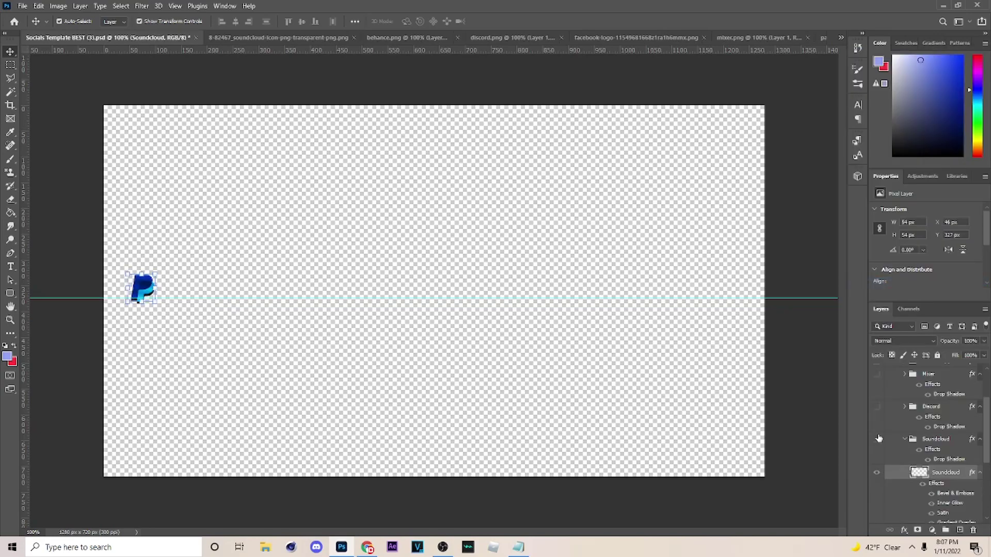
{"action": "left_click", "coordinate": [907, 439]}
Paste the same Twitter layer style onto the Discord and Mixer logo layers, and show both of their groups
{"action": "left_click", "coordinate": [905, 406]}
{"action": "left_click", "coordinate": [934, 408]}
{"action": "right_click", "coordinate": [946, 442]}
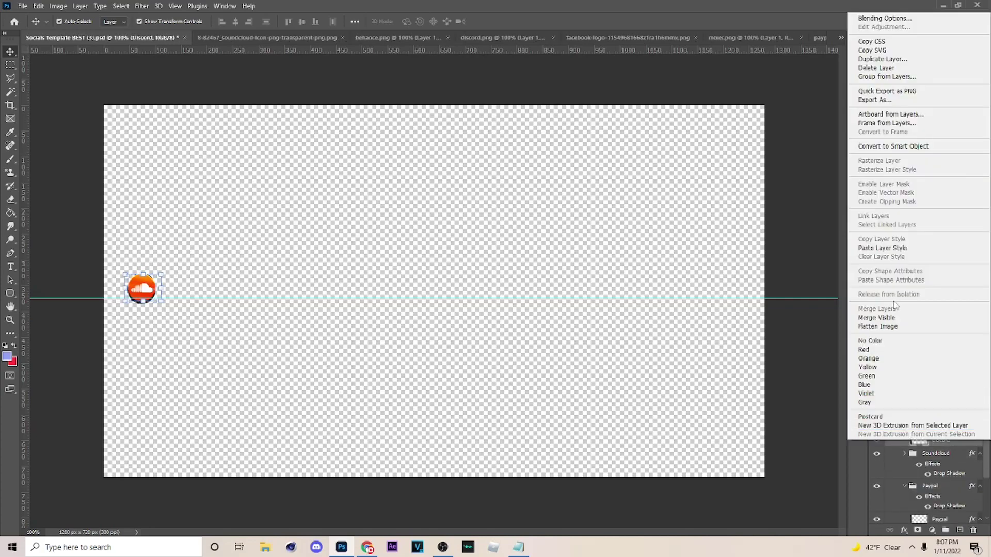
{"action": "left_click", "coordinate": [899, 249]}
{"action": "left_click", "coordinate": [880, 407]}
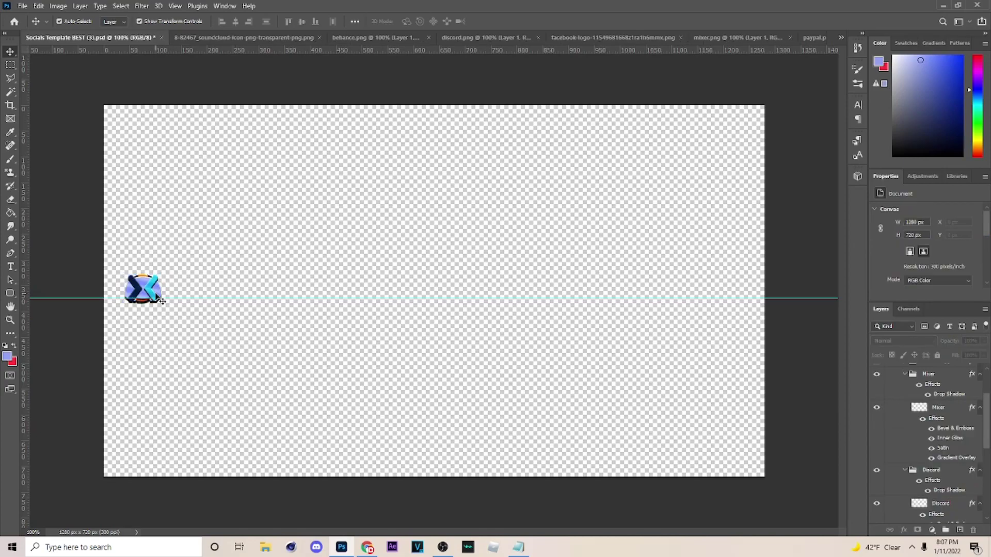
{"action": "left_click", "coordinate": [147, 293]}
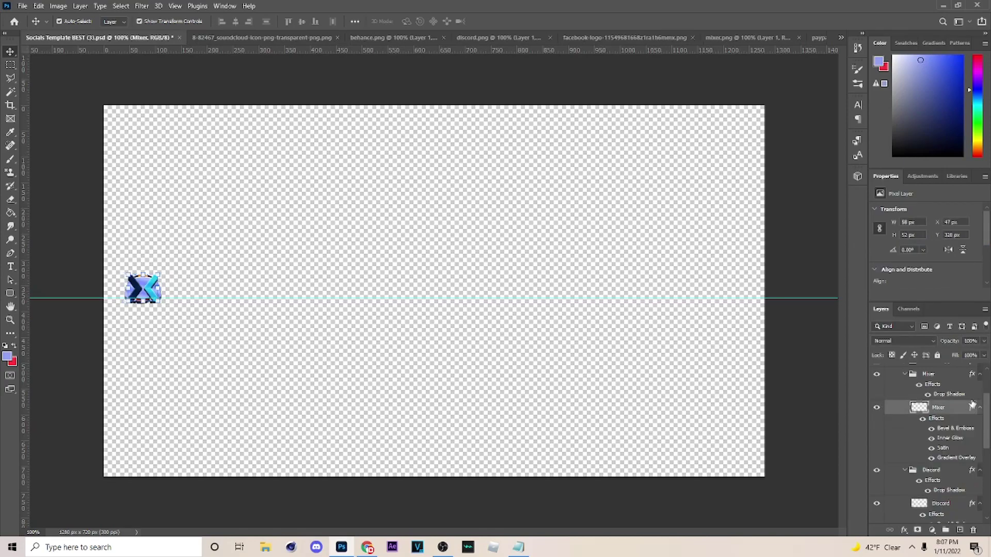
Collapse the expanded Mixer, Discord and Paypal groups
{"action": "scroll", "coordinate": [958, 410], "scroll_direction": "up", "scroll_amount": 3}
{"action": "left_click", "coordinate": [904, 435]}
{"action": "scroll", "coordinate": [904, 436], "scroll_direction": "down", "scroll_amount": 5}
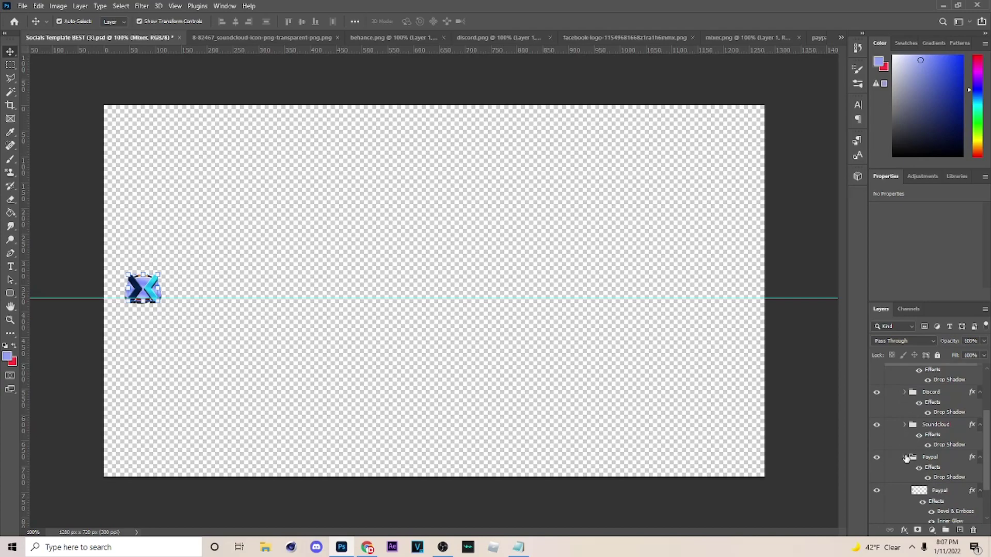
{"action": "left_click", "coordinate": [905, 457]}
{"action": "scroll", "coordinate": [949, 474], "scroll_direction": "up", "scroll_amount": 3}
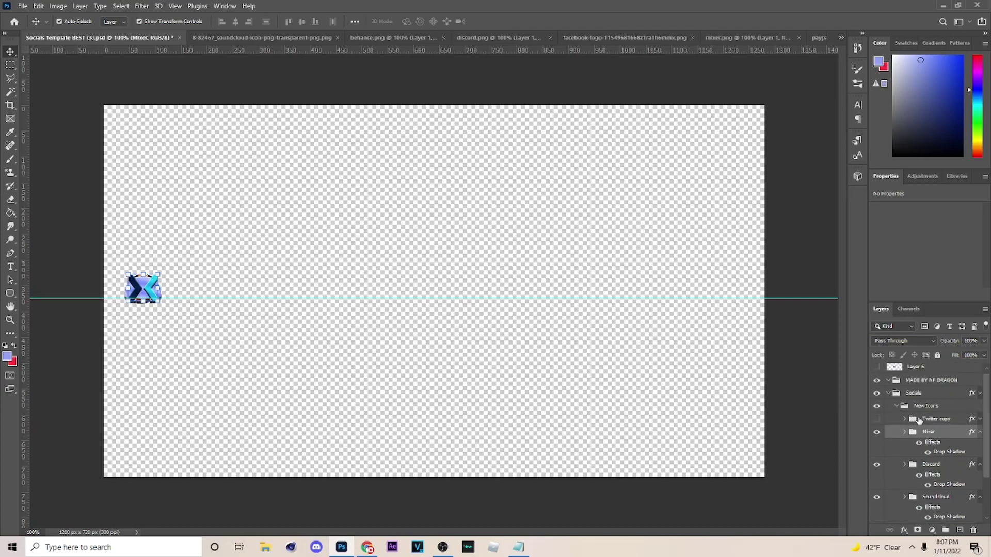
Hide the Mixer, Discord and Soundcloud groups, and select the Paypal group
{"action": "scroll", "coordinate": [929, 443], "scroll_direction": "down", "scroll_amount": 2}
{"action": "left_click", "coordinate": [876, 403]}
{"action": "left_click", "coordinate": [877, 436]}
{"action": "left_click", "coordinate": [877, 467]}
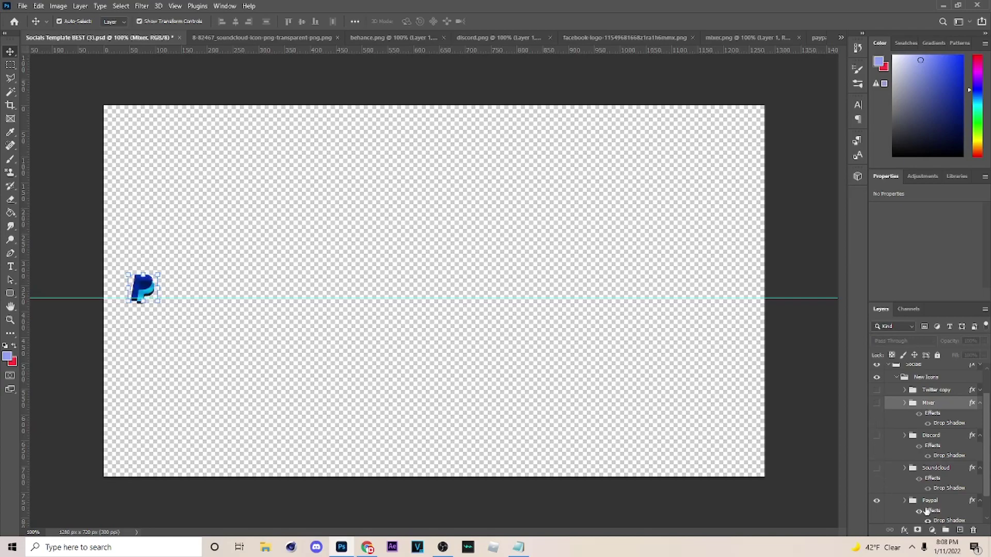
{"action": "left_click", "coordinate": [923, 504]}
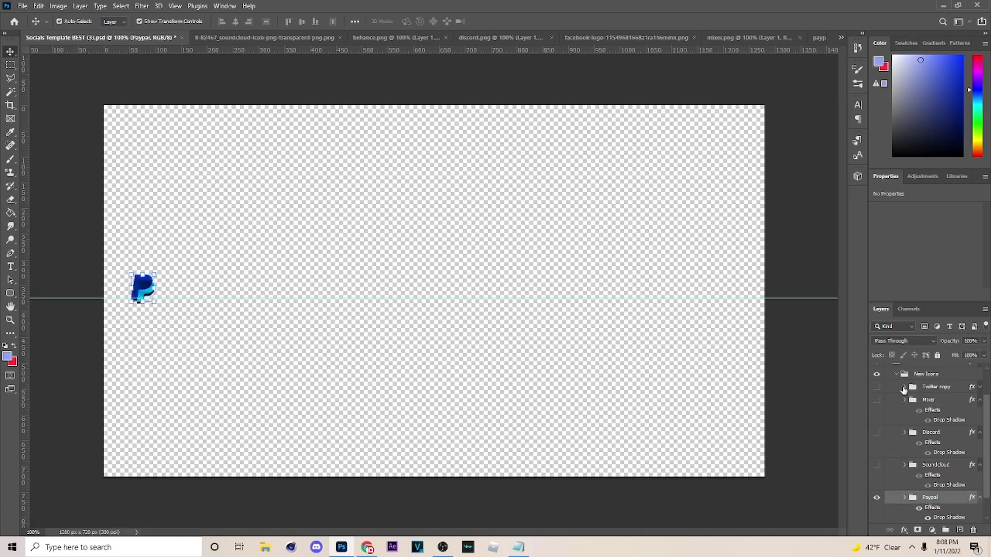
Duplicate the Twitter Text layer in the Twitter copy group and move the duplicate into the Paypal group
{"action": "left_click", "coordinate": [904, 388]}
{"action": "left_click", "coordinate": [876, 415]}
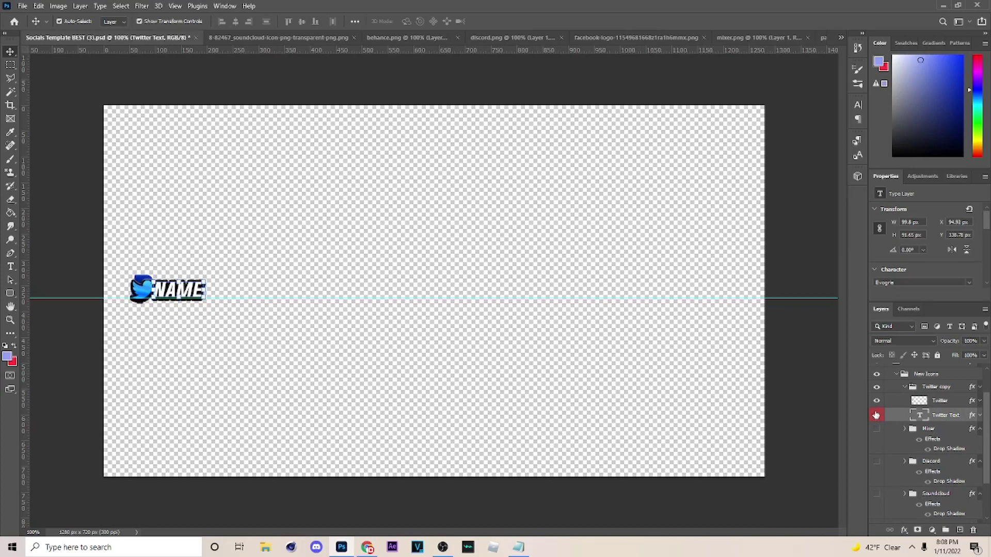
{"action": "key", "text": "ctrl+j"}
{"action": "left_click_drag", "start_coordinate": [940, 415], "coordinate": [946, 532]}
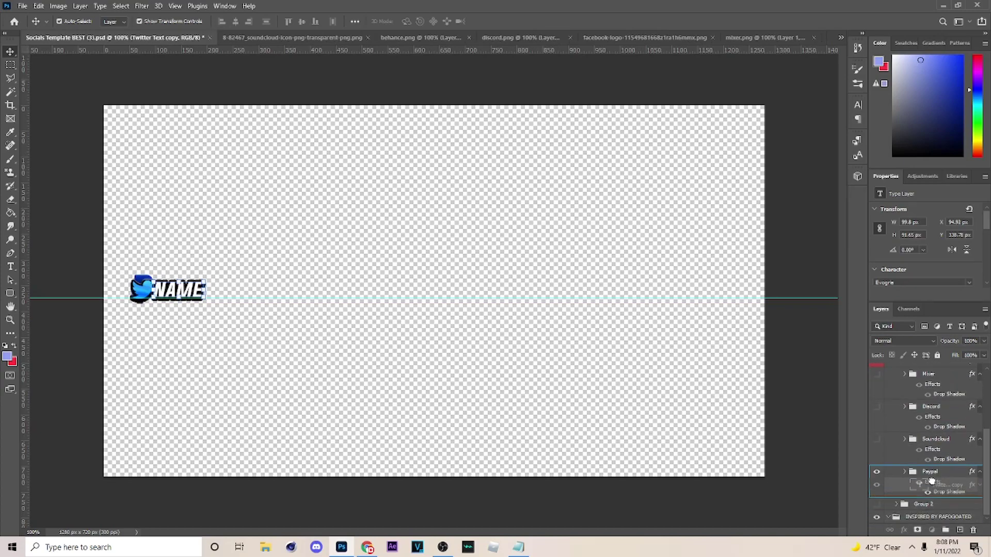
{"action": "key", "text": "ctrl+z"}
Collapse and hide the Twitter copy group, and move it down the layer stack below the Paypal group
{"action": "left_click", "coordinate": [904, 389]}
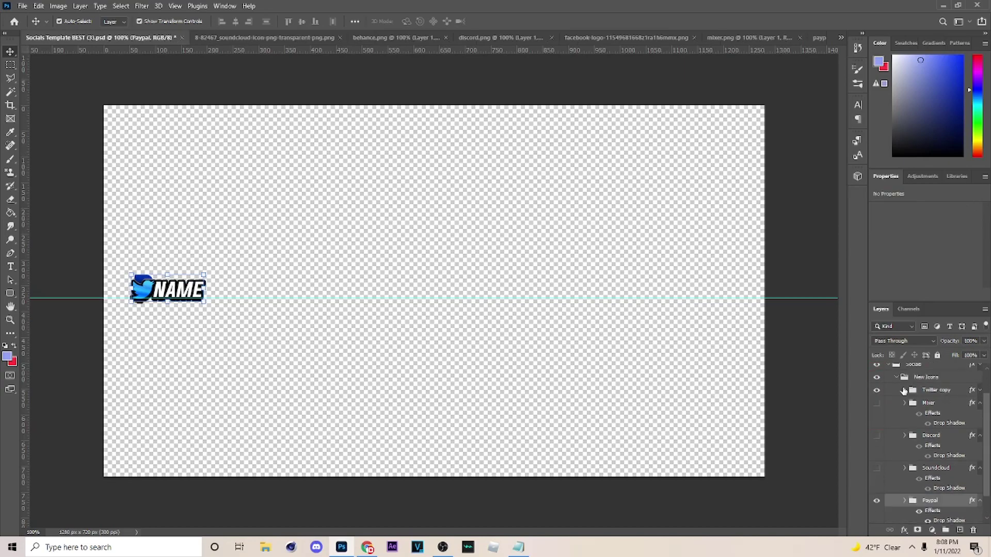
{"action": "left_click", "coordinate": [877, 391]}
{"action": "left_click_drag", "start_coordinate": [925, 391], "coordinate": [937, 554]}
{"action": "scroll", "coordinate": [944, 522], "scroll_direction": "up", "scroll_amount": 2}
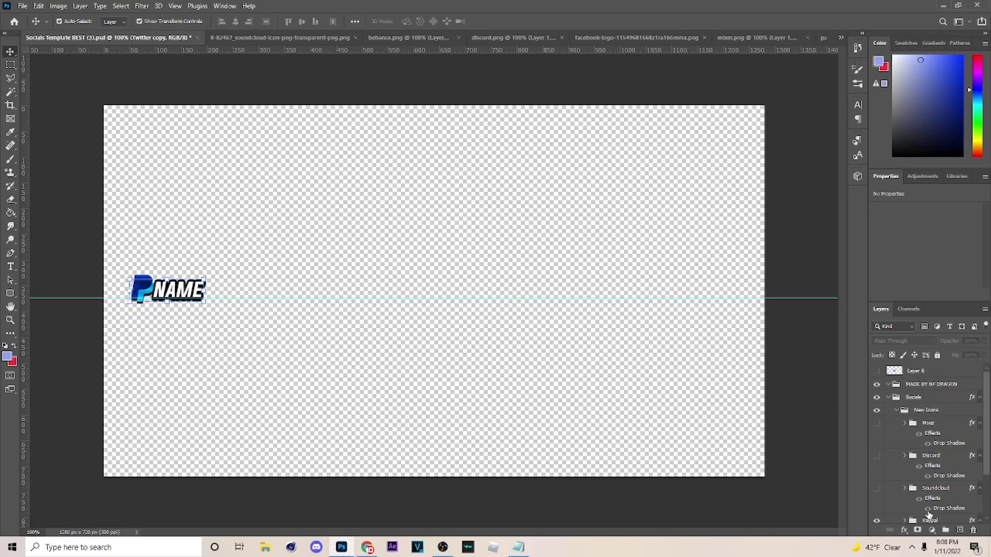
{"action": "scroll", "coordinate": [900, 480], "scroll_direction": "down", "scroll_amount": 1}
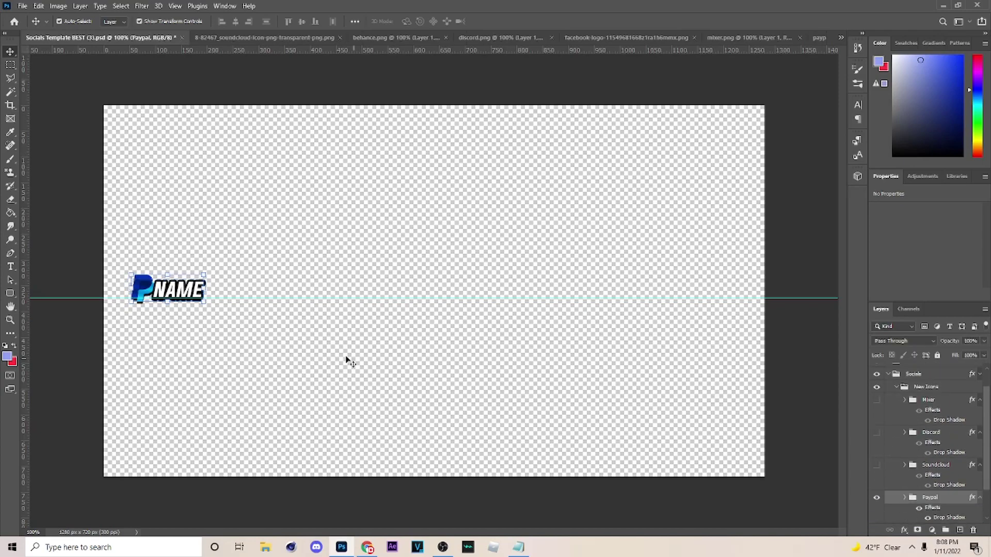
Nudge the NAME text beside the PayPal icon 2 px to the right
{"action": "left_click", "coordinate": [199, 298]}
{"action": "key", "text": "Right"}
{"action": "key", "text": "Right"}
{"action": "key", "text": "Right"}
{"action": "key", "text": "Right"}
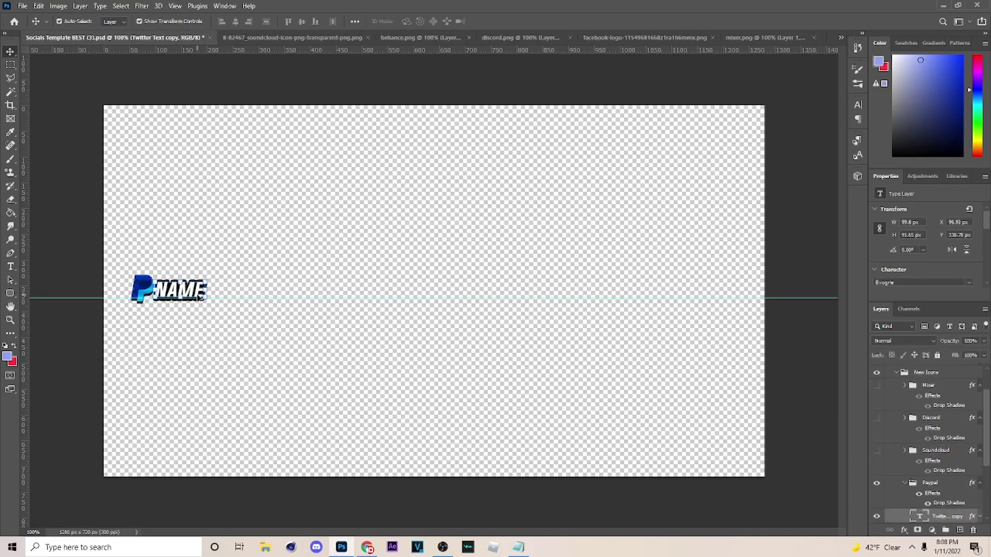
{"action": "left_click", "coordinate": [247, 280]}
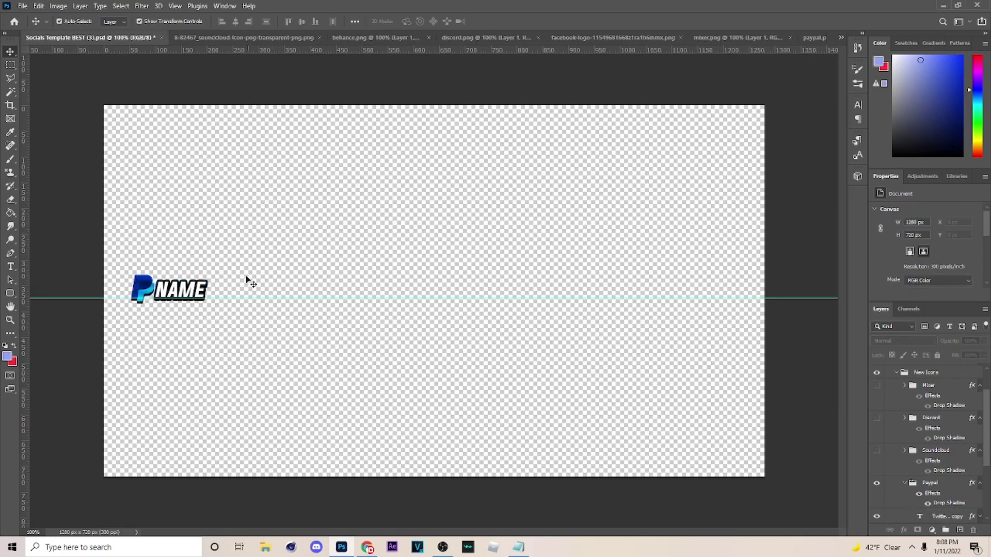
Try replacing the NAME text beside the PayPal icon with NFDRAGON52, and discard the text edit
{"action": "left_click", "coordinate": [193, 298]}
{"action": "key", "text": "t"}
{"action": "left_click", "coordinate": [205, 290]}
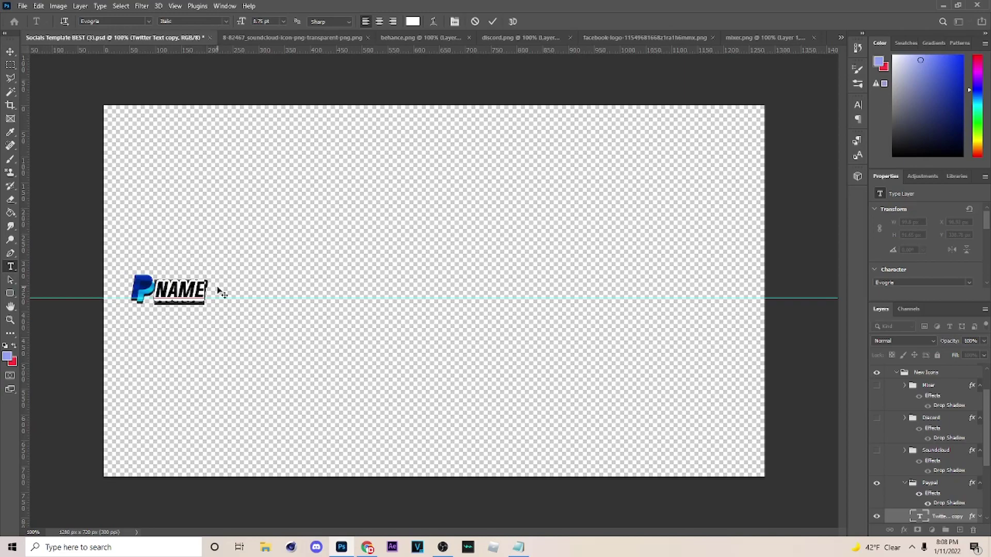
{"action": "type", "text": "NFDRACON"}
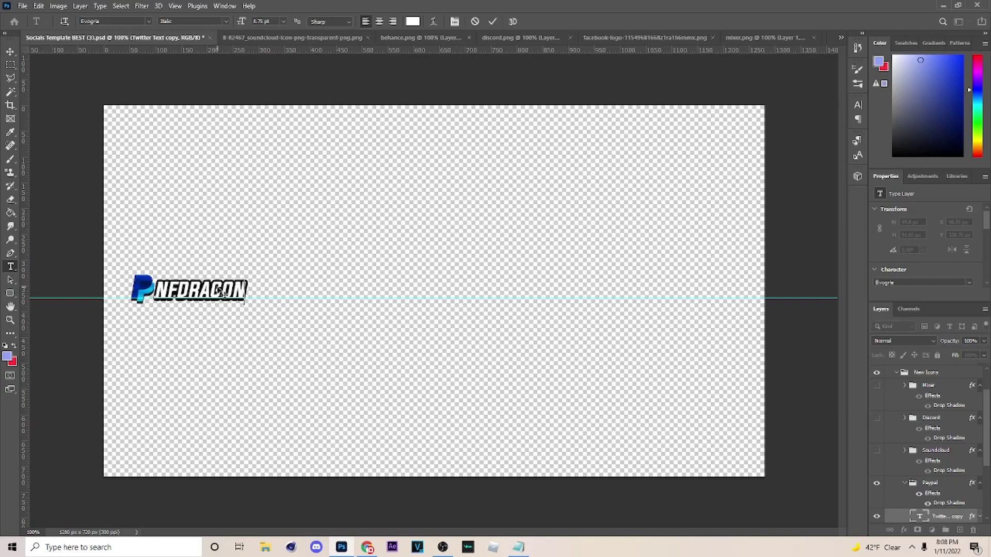
{"action": "type", "text": "52"}
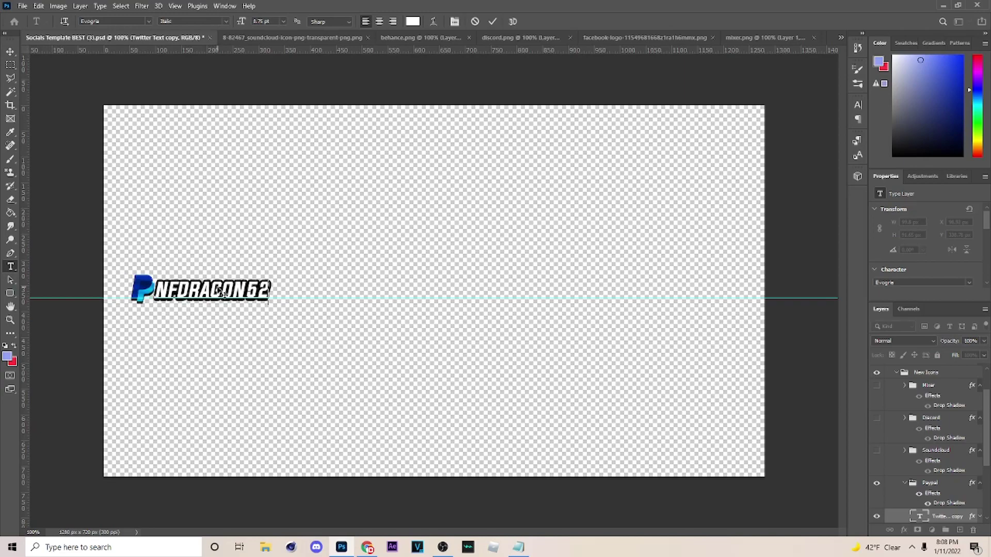
{"action": "left_click", "coordinate": [475, 21]}
{"action": "left_click", "coordinate": [10, 52]}
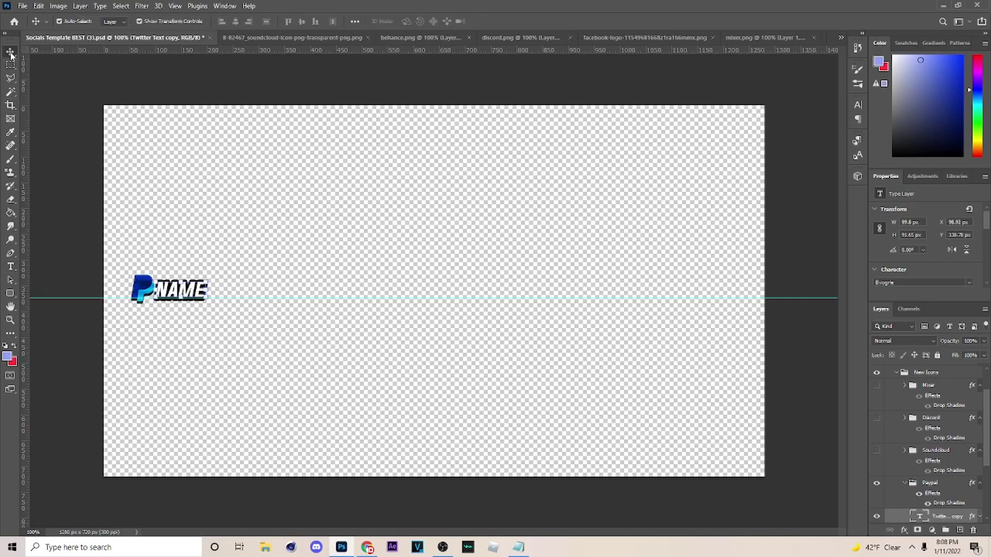
{"action": "left_click", "coordinate": [830, 317]}
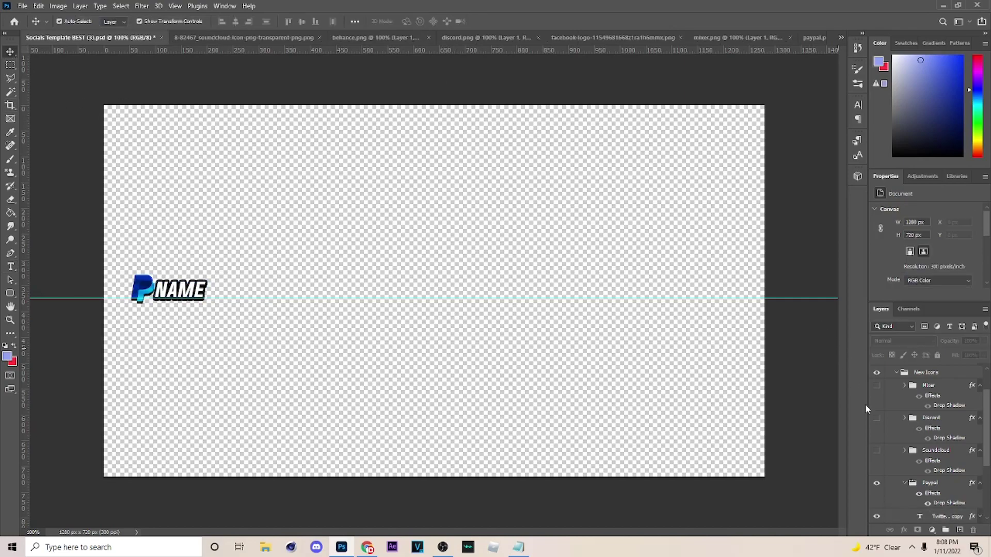
Show the Soundcloud group and move its icon just right of the PayPal NAME text
{"action": "left_click", "coordinate": [876, 451]}
{"action": "left_click", "coordinate": [140, 289]}
{"action": "left_click_drag", "start_coordinate": [140, 289], "coordinate": [228, 293]}
{"action": "key", "text": "Left"}
{"action": "key", "text": "Left"}
{"action": "key", "text": "Left"}
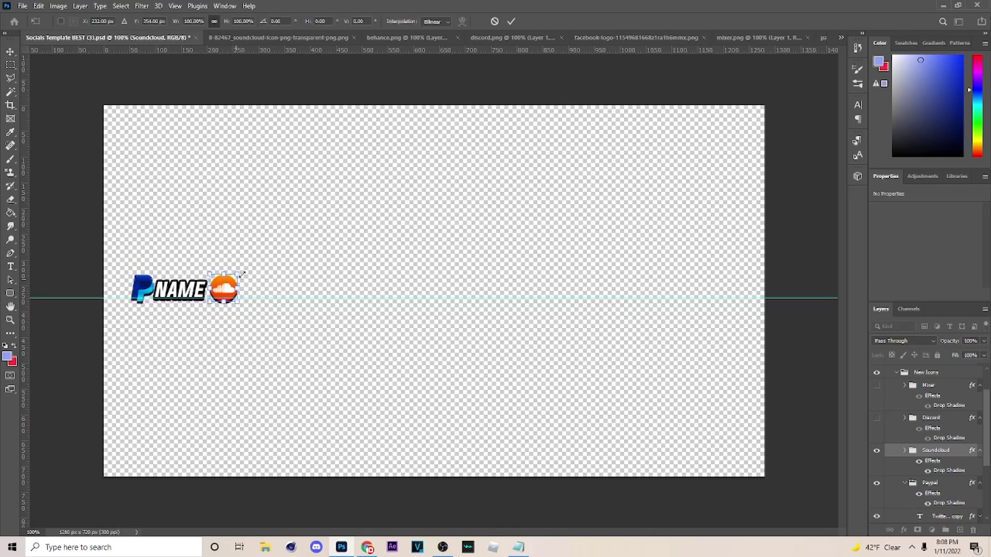
{"action": "left_click", "coordinate": [512, 22]}
{"action": "left_click", "coordinate": [395, 220], "text": "ctrl"}
Duplicate the PayPal NAME text and place the duplicate just right of the SoundCloud icon
{"action": "left_click", "coordinate": [191, 289], "text": "ctrl"}
{"action": "left_click_drag", "start_coordinate": [175, 289], "coordinate": [282, 292]}
{"action": "left_click", "coordinate": [392, 267]}
{"action": "scroll", "coordinate": [937, 465], "scroll_direction": "down", "scroll_amount": 3}
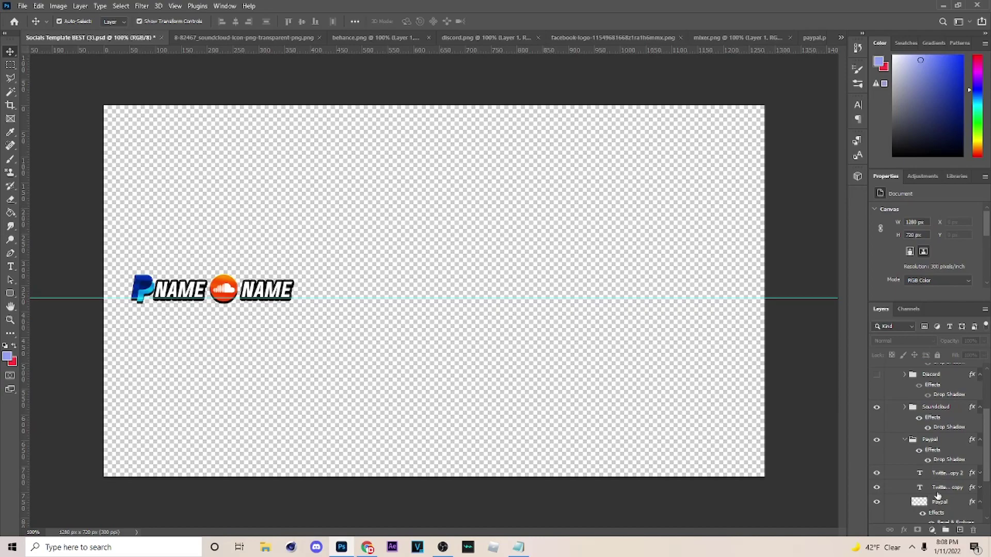
Move the duplicated text layer from the Paypal group into the Soundcloud group and rename it sOUNDCLOUD
{"action": "left_click_drag", "start_coordinate": [943, 474], "coordinate": [904, 410]}
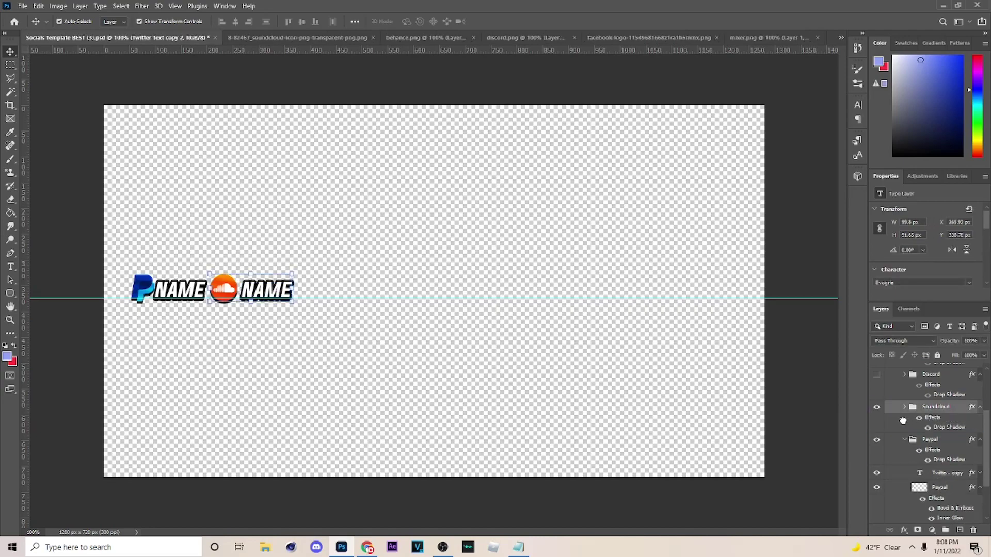
{"action": "left_click", "coordinate": [904, 407]}
{"action": "double_click", "coordinate": [939, 442]}
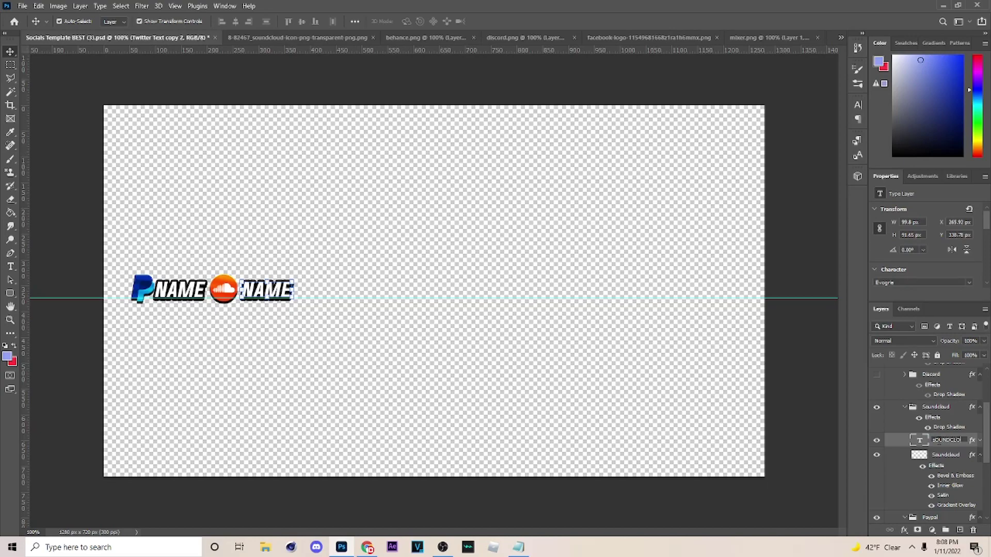
{"action": "type", "text": "SOUNDCLOUD"}
{"action": "left_click", "coordinate": [903, 412]}
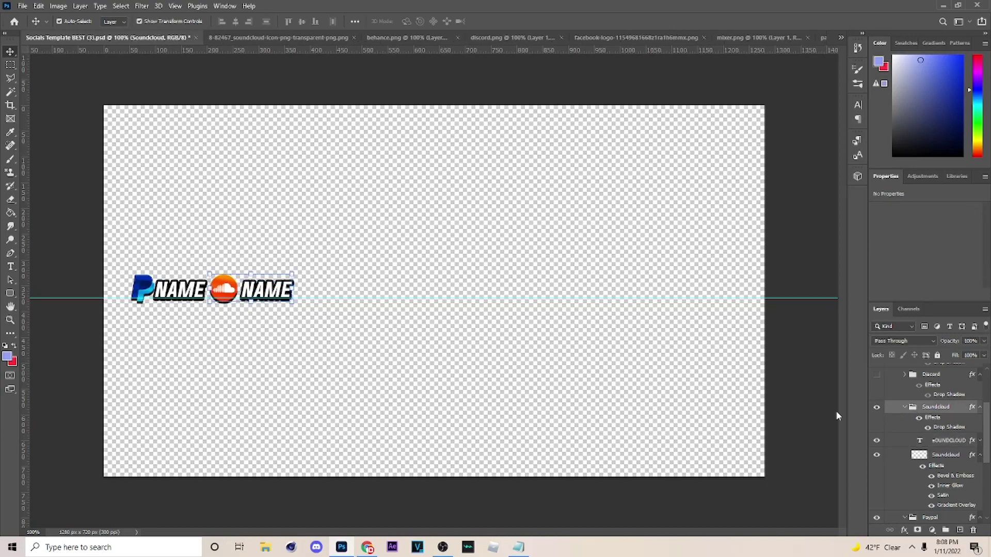
Nudge the SoundCloud NAME text 3 px left, closer to its icon, and collapse the Soundcloud group
{"action": "left_click", "coordinate": [276, 292]}
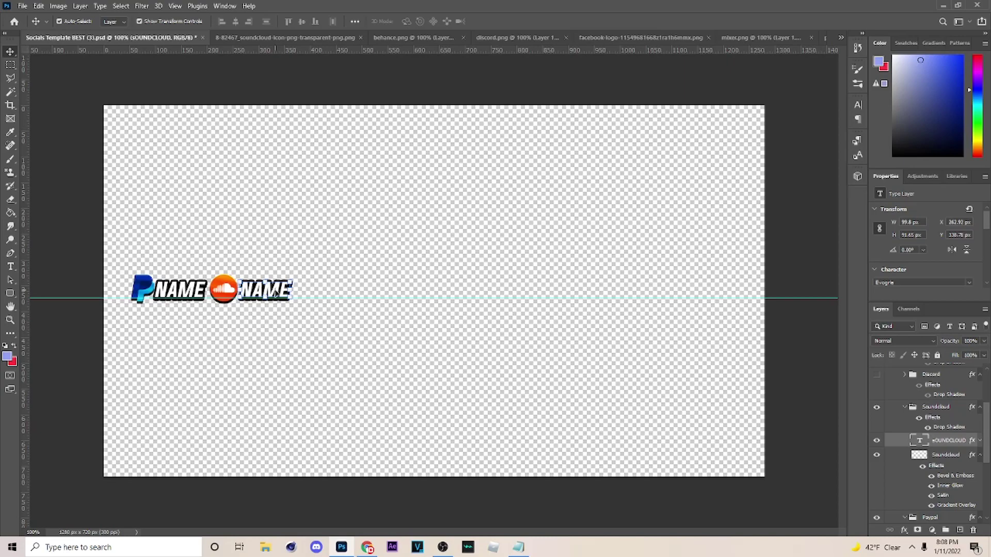
{"action": "left_click", "coordinate": [355, 256]}
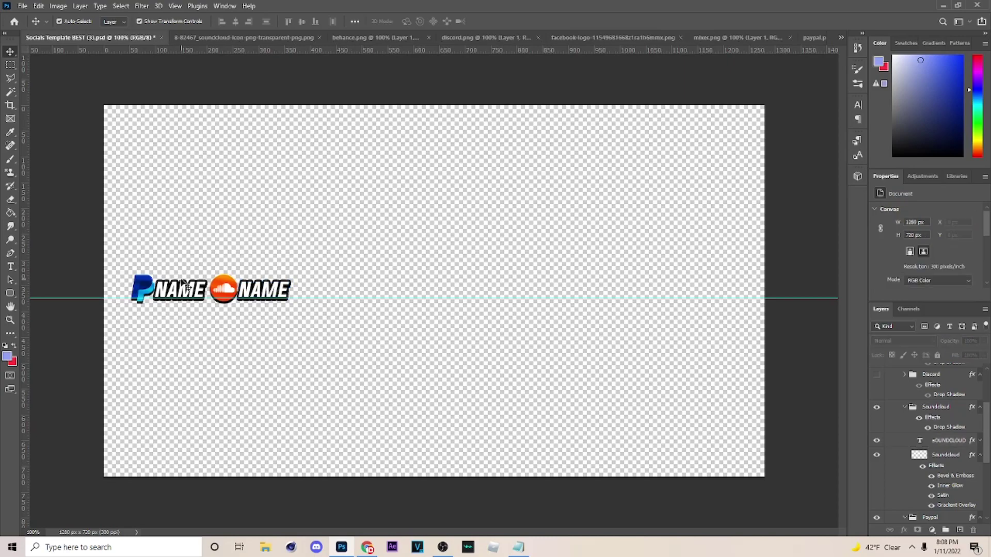
{"action": "left_click", "coordinate": [255, 297]}
{"action": "left_click", "coordinate": [196, 293]}
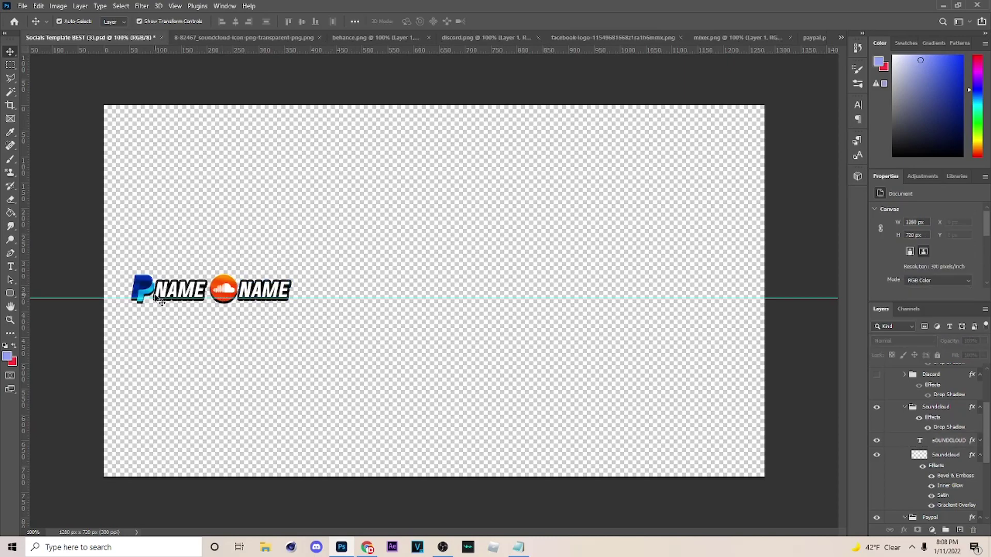
{"action": "left_click", "coordinate": [334, 250]}
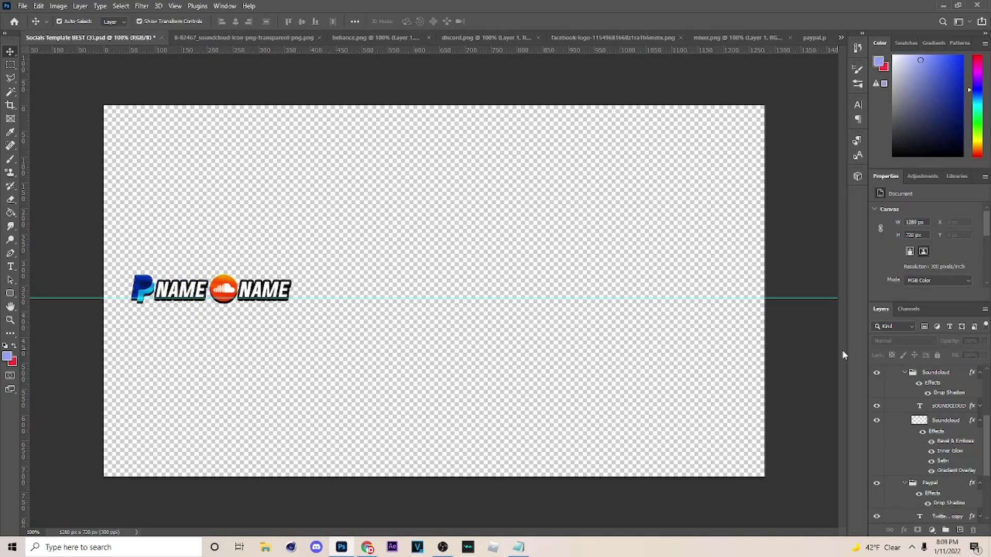
{"action": "left_click", "coordinate": [904, 373]}
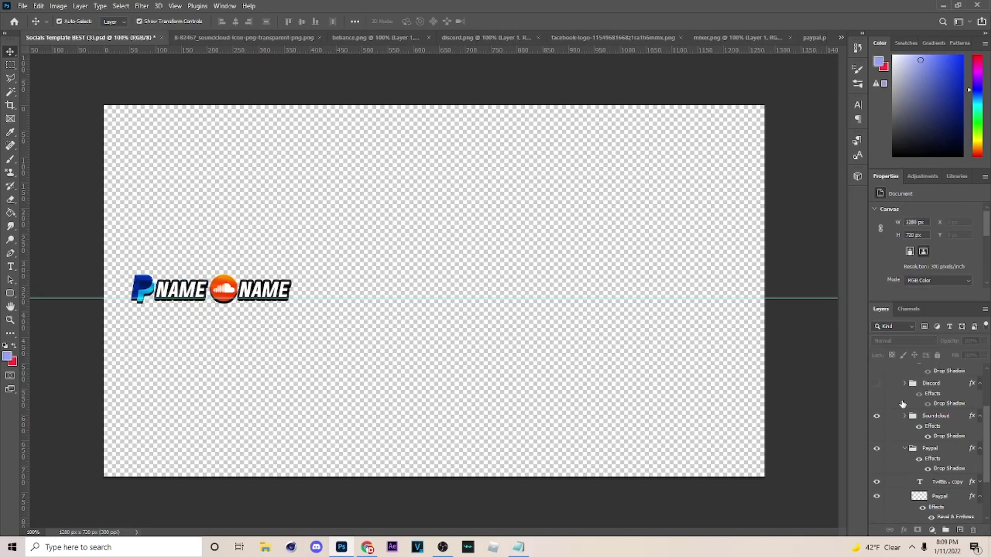
Show the Discord group and place its icon right of the SoundCloud name, with a duplicate of the NAME text beside it
{"action": "left_click", "coordinate": [877, 384]}
{"action": "left_click", "coordinate": [932, 383]}
{"action": "key", "text": "Right"}
{"action": "key", "text": "Right"}
{"action": "key", "text": "Right"}
{"action": "left_click_drag", "start_coordinate": [158, 286], "coordinate": [371, 238]}
{"action": "left_click", "coordinate": [276, 292]}
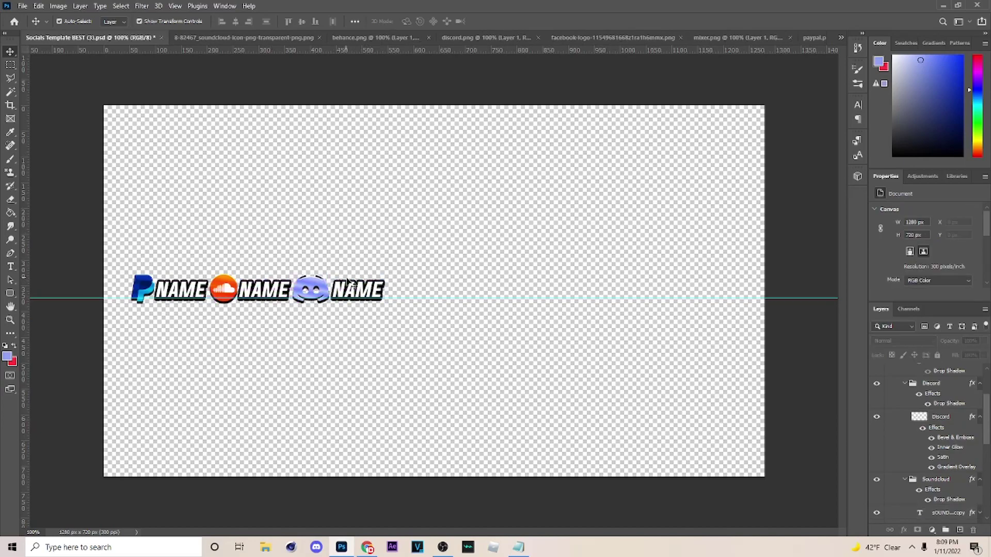
Move the duplicated text layer into the Discord group, rename it Discord, and collapse the group
{"action": "left_click_drag", "start_coordinate": [955, 511], "coordinate": [943, 422]}
{"action": "double_click", "coordinate": [943, 417]}
{"action": "type", "text": "Discord"}
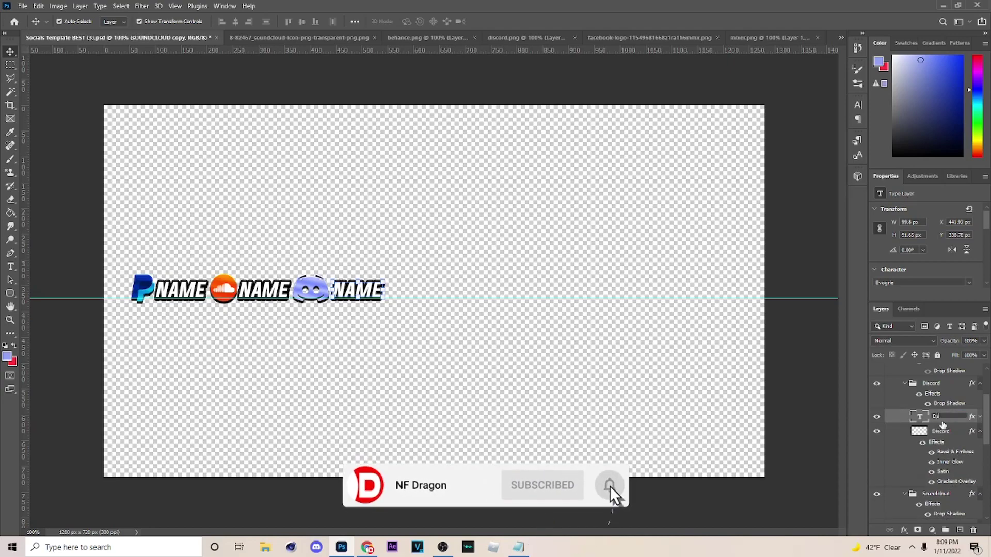
{"action": "key", "text": "Return"}
{"action": "left_click", "coordinate": [894, 384]}
{"action": "left_click", "coordinate": [906, 384]}
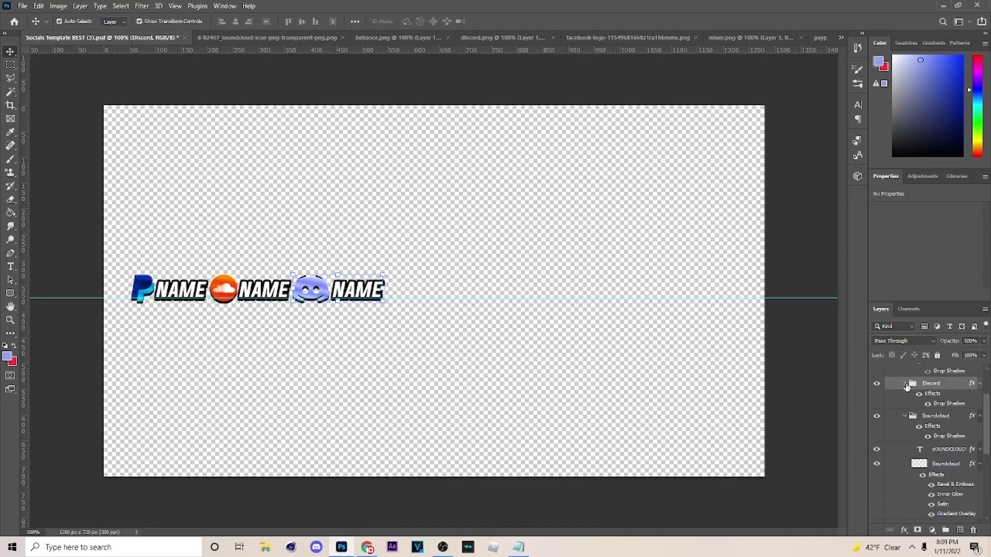
Show the Mixer group and place its icon directly right of the Discord NAME text
{"action": "scroll", "coordinate": [907, 397], "scroll_direction": "up", "scroll_amount": 3}
{"action": "left_click", "coordinate": [877, 382]}
{"action": "left_click", "coordinate": [877, 382]}
{"action": "left_click", "coordinate": [876, 394]}
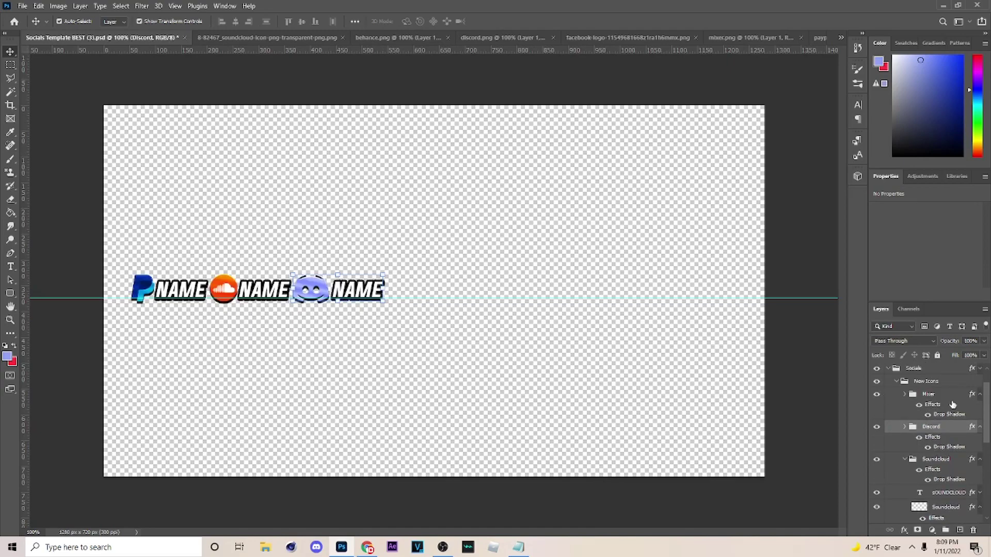
{"action": "left_click", "coordinate": [951, 398]}
{"action": "left_click_drag", "start_coordinate": [149, 292], "coordinate": [411, 288]}
Duplicate the Discord NAME text, move the copy into the Mixer group above the icon layer, and place it right of the Mixer icon
{"action": "left_click", "coordinate": [357, 290]}
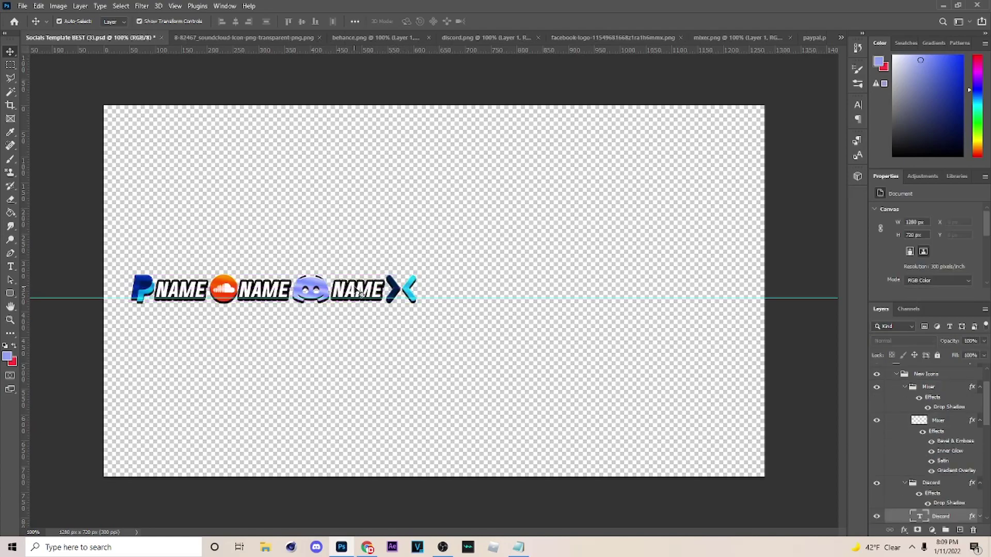
{"action": "key", "text": "ctrl+j"}
{"action": "left_click_drag", "start_coordinate": [941, 518], "coordinate": [926, 419]}
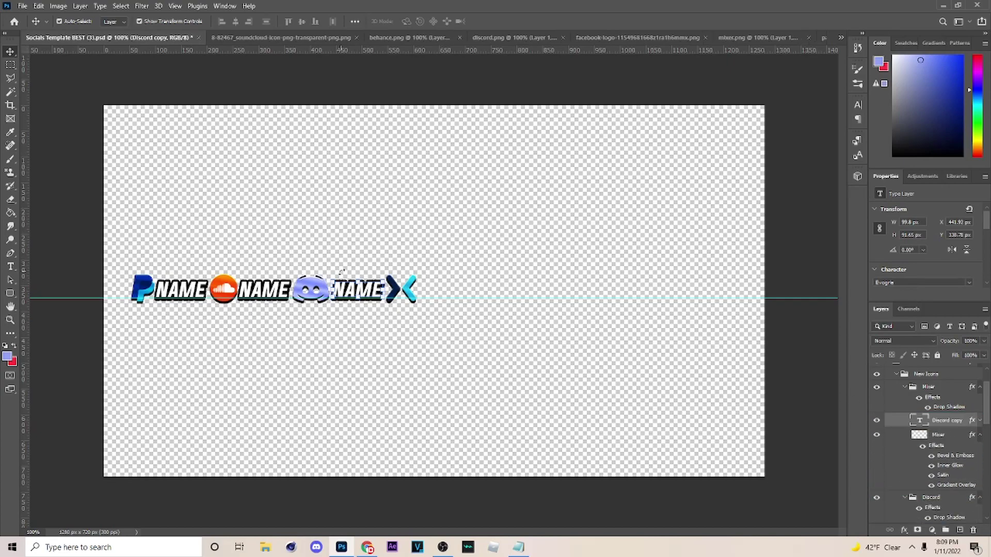
{"action": "left_click_drag", "start_coordinate": [358, 294], "coordinate": [443, 296]}
{"action": "left_click", "coordinate": [467, 272]}
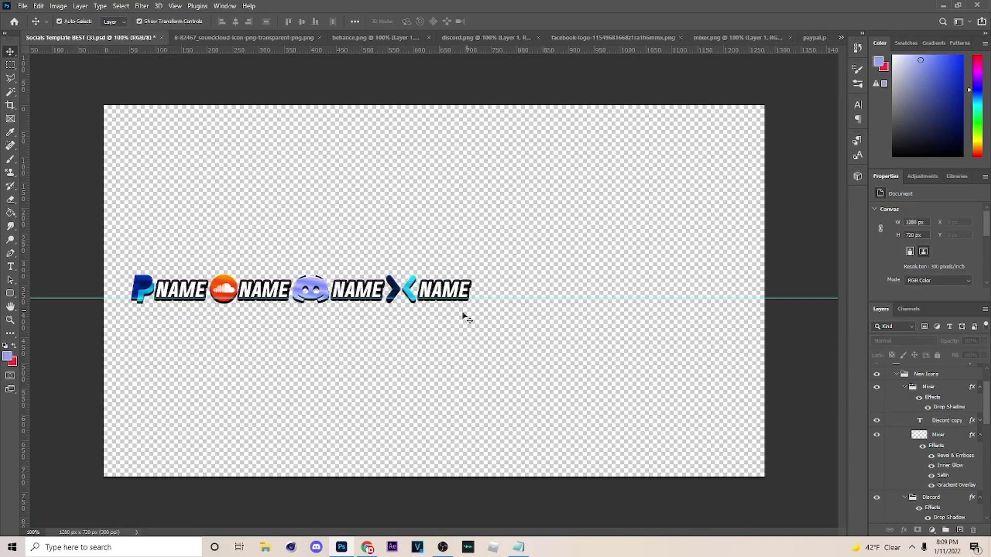
Collapse the Mixer, Discord, Soundcloud and Paypal groups and clear the layer selection
{"action": "scroll", "coordinate": [967, 393], "scroll_direction": "up", "scroll_amount": 2}
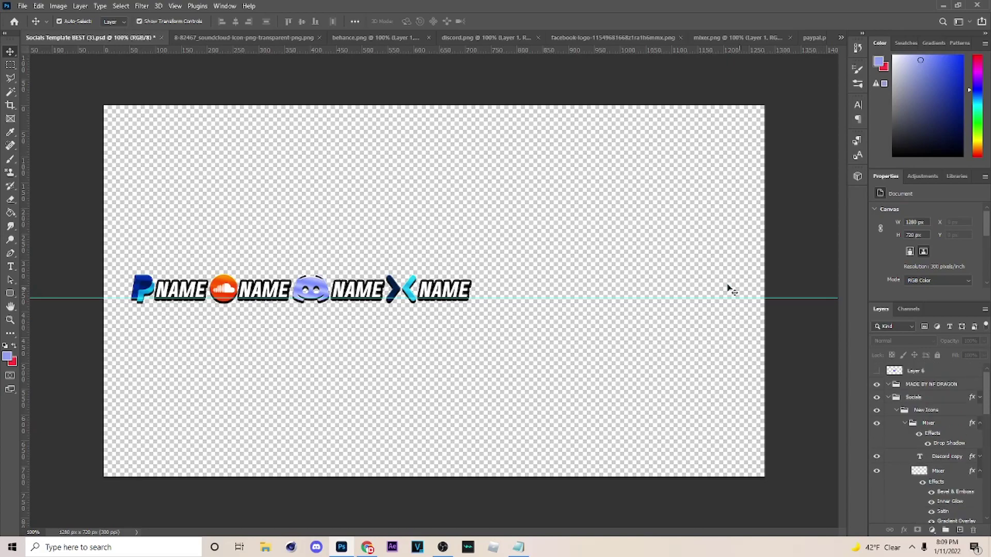
{"action": "left_click", "coordinate": [907, 428]}
{"action": "left_click", "coordinate": [904, 424]}
{"action": "left_click", "coordinate": [904, 456]}
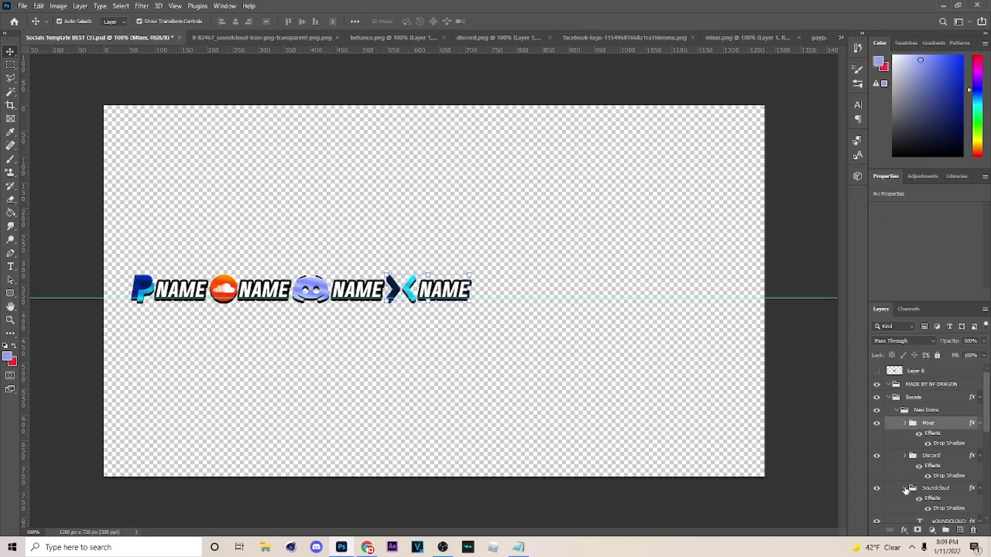
{"action": "left_click", "coordinate": [906, 490]}
{"action": "scroll", "coordinate": [910, 472], "scroll_direction": "down", "scroll_amount": 3}
{"action": "left_click", "coordinate": [910, 418]}
{"action": "left_click", "coordinate": [905, 419]}
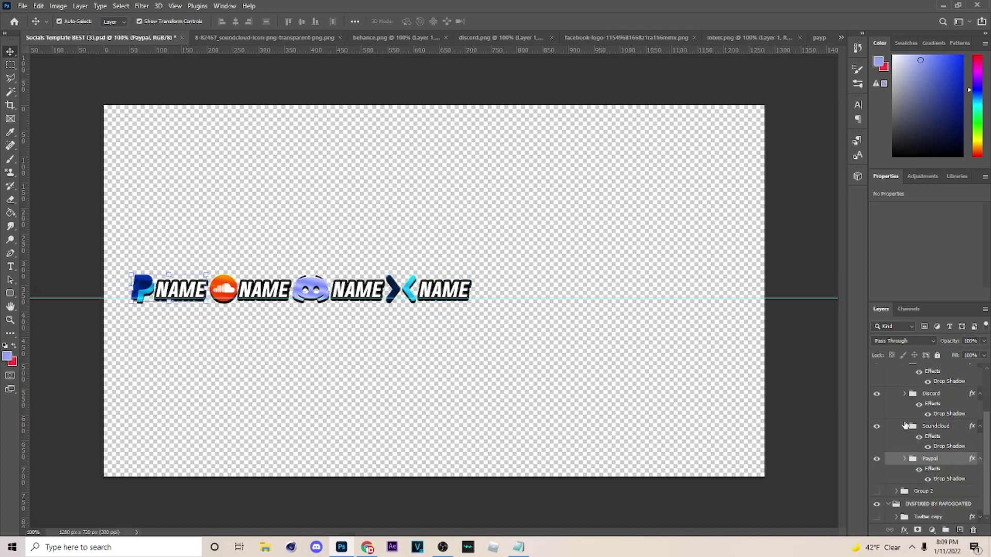
{"action": "left_click", "coordinate": [564, 409]}
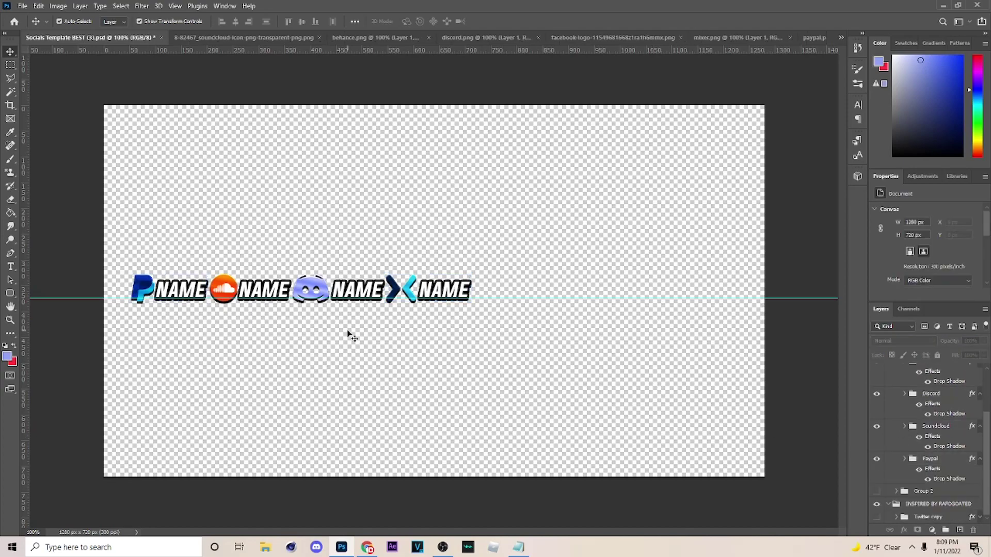